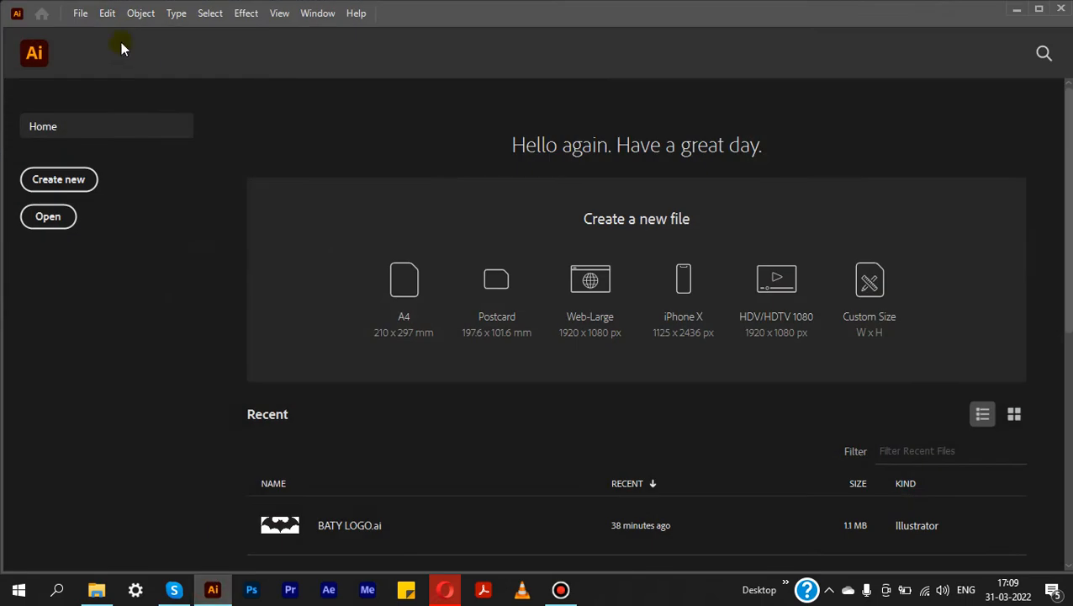
Create a new document with a 1080 x 1080 px artboard
left_click(81, 17)
left_click(101, 30)
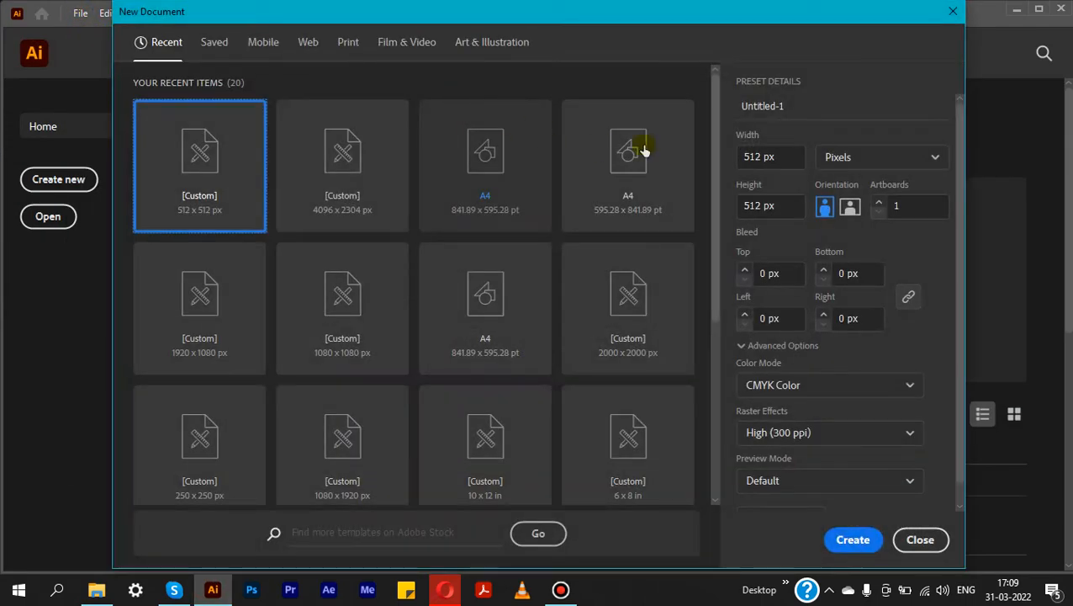
left_click(793, 156)
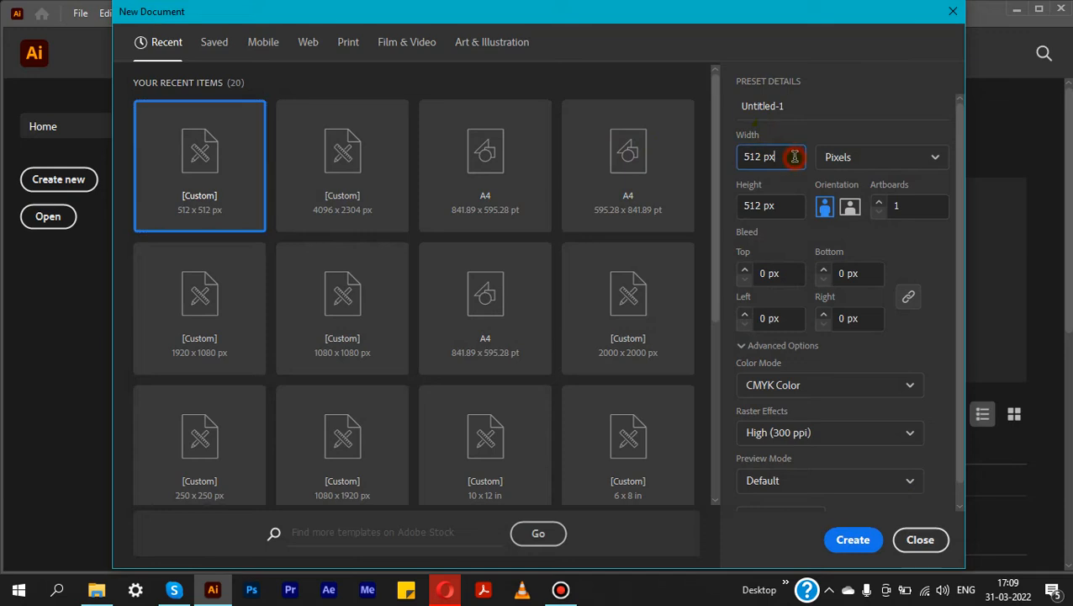
type("1080")
key("Tab")
type("1")
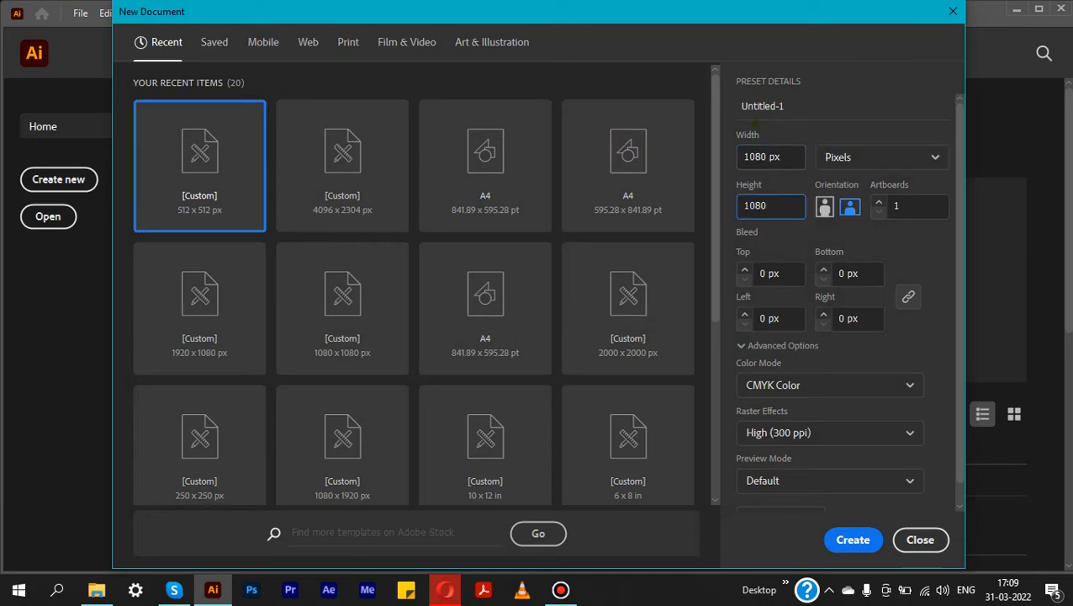
left_click(853, 541)
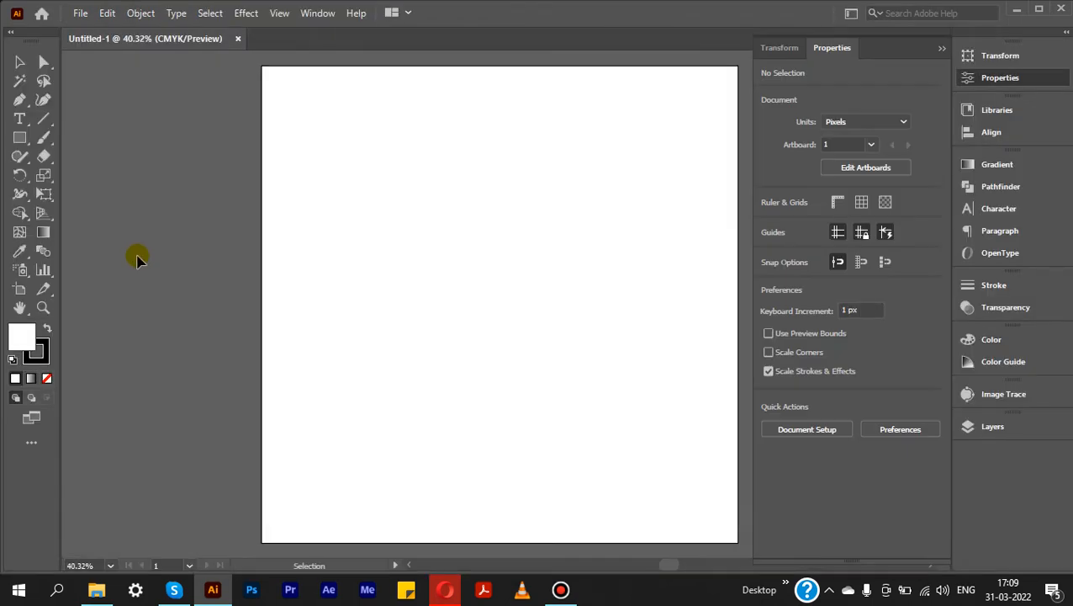
Draw a circle about 518 px in diameter near the middle of the artboard with the Ellipse tool
left_click(20, 143)
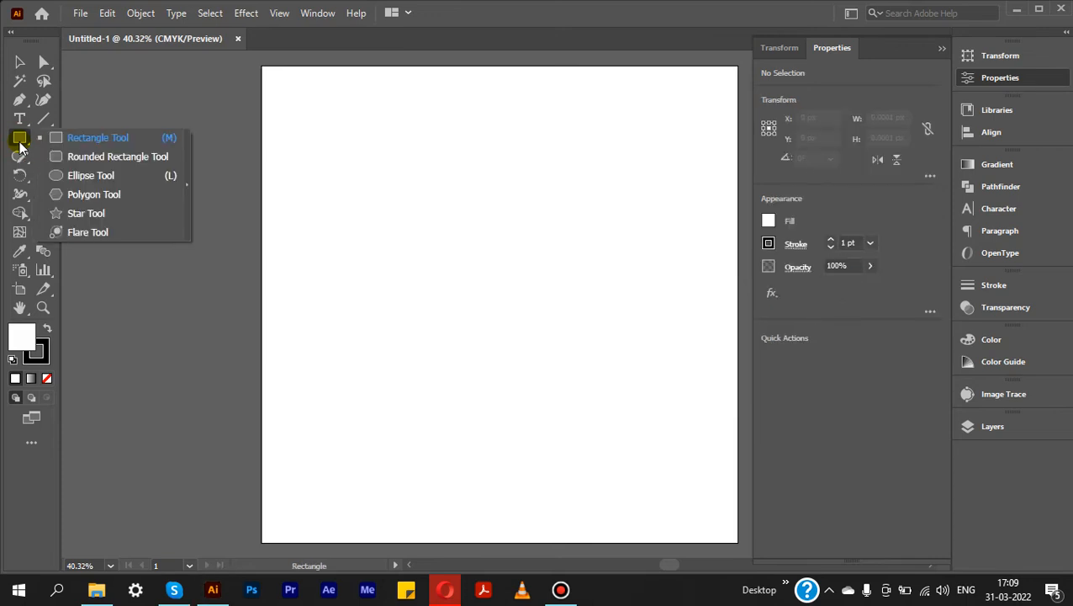
left_click(108, 179)
left_click_drag(465, 263, 372, 251)
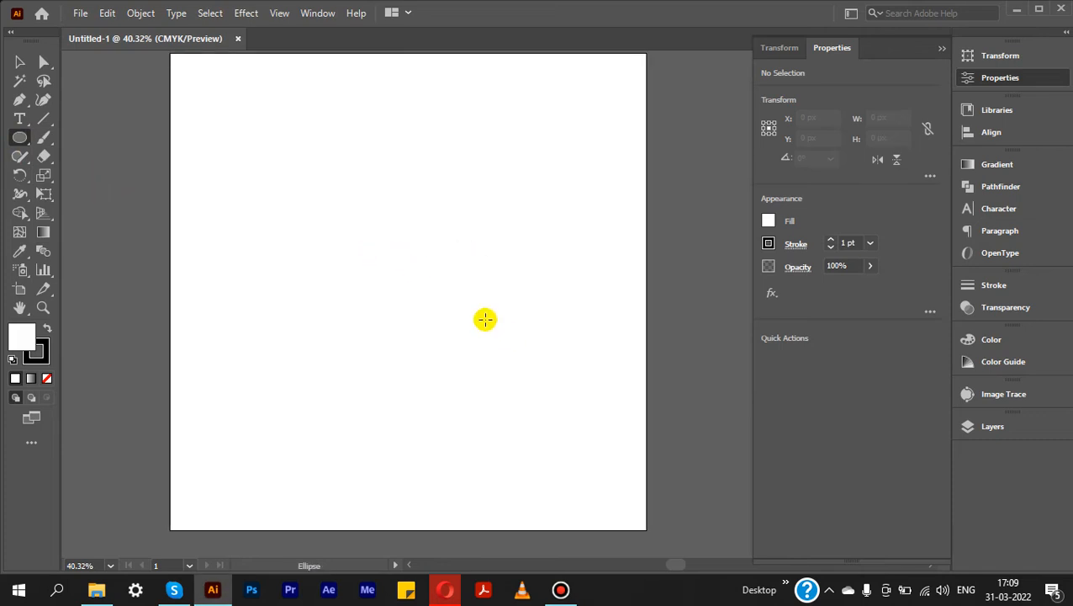
left_click_drag(415, 268, 495, 383)
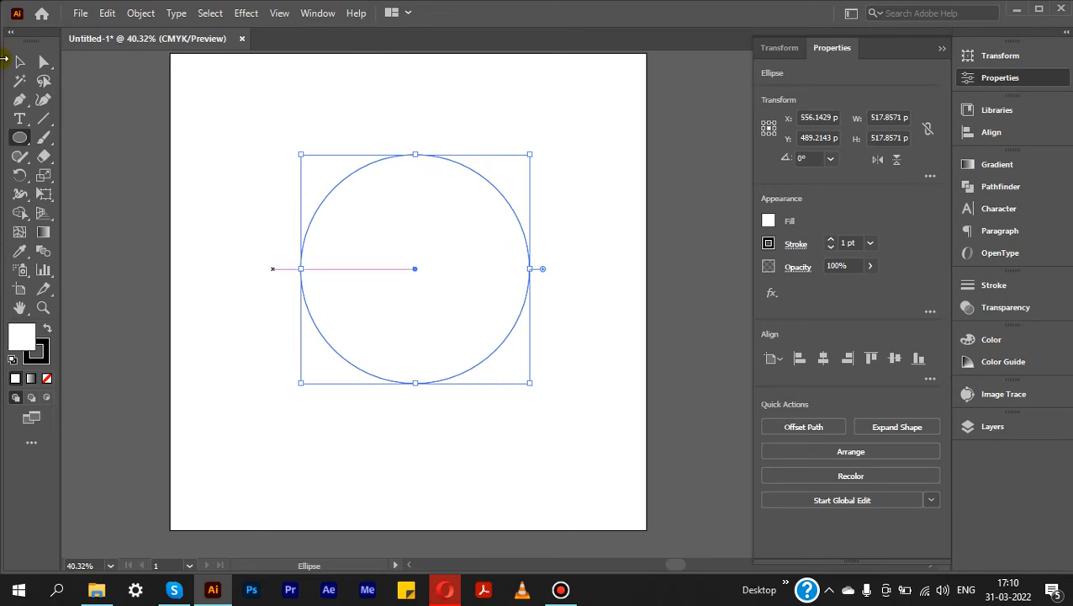
Centre the circle horizontally and vertically on the artboard using Align to Artboard, then deselect it
left_click(20, 63)
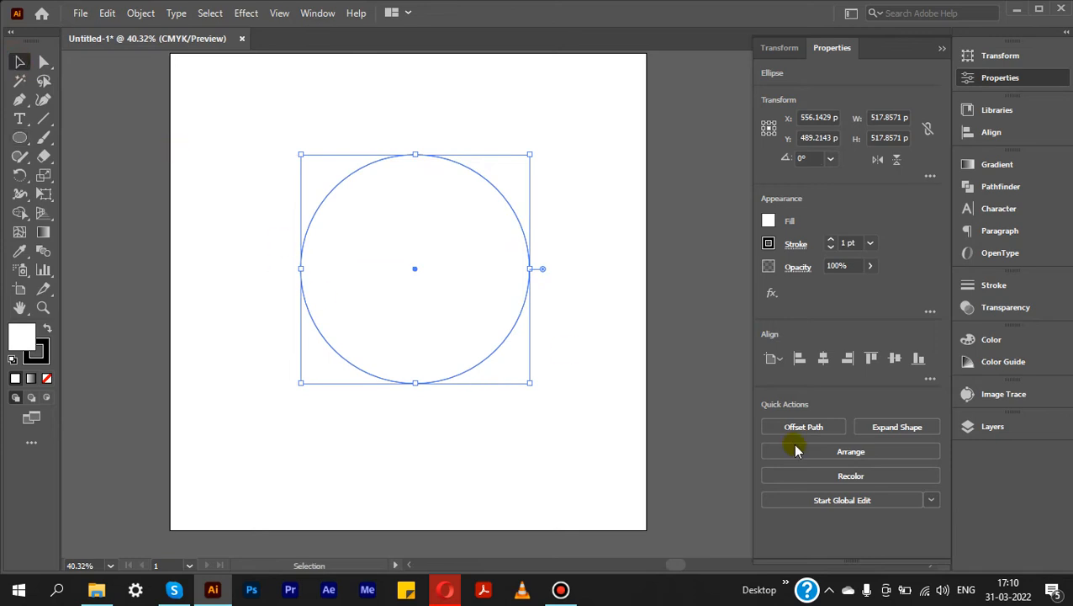
left_click(318, 14)
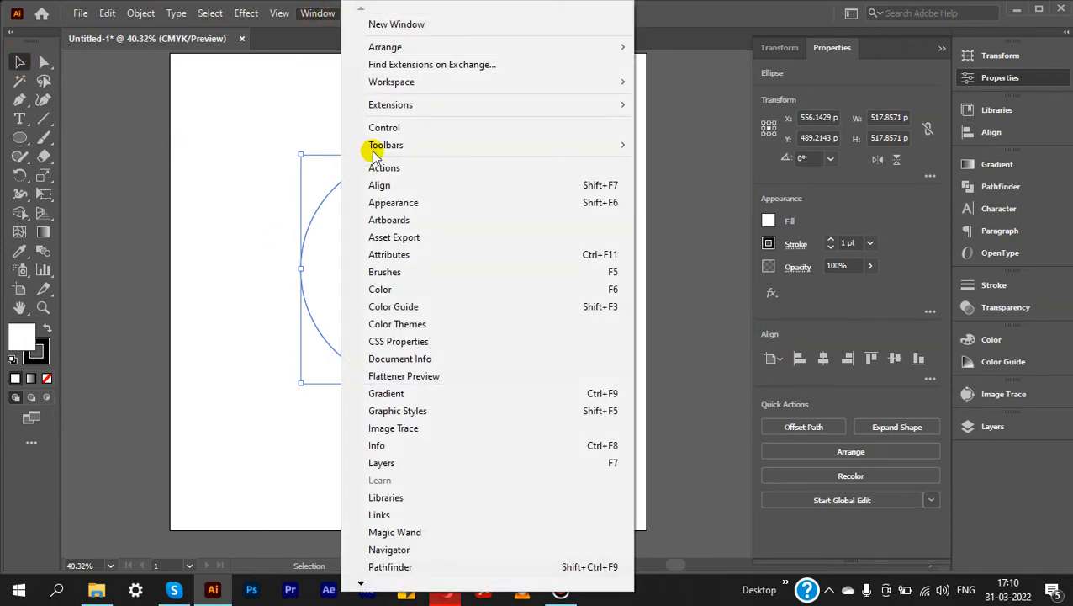
left_click(370, 186)
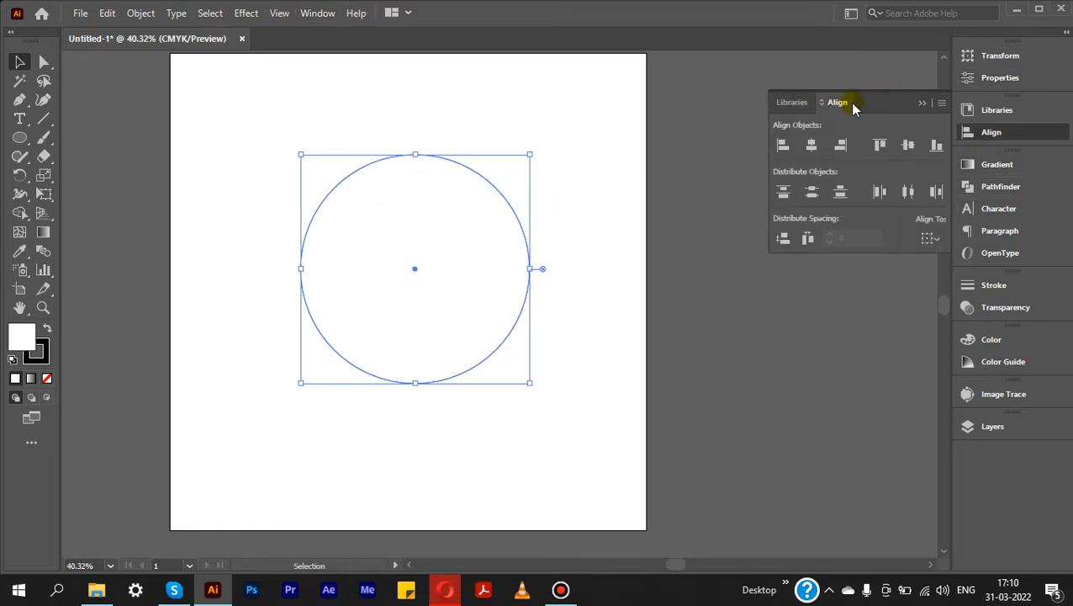
left_click(928, 239)
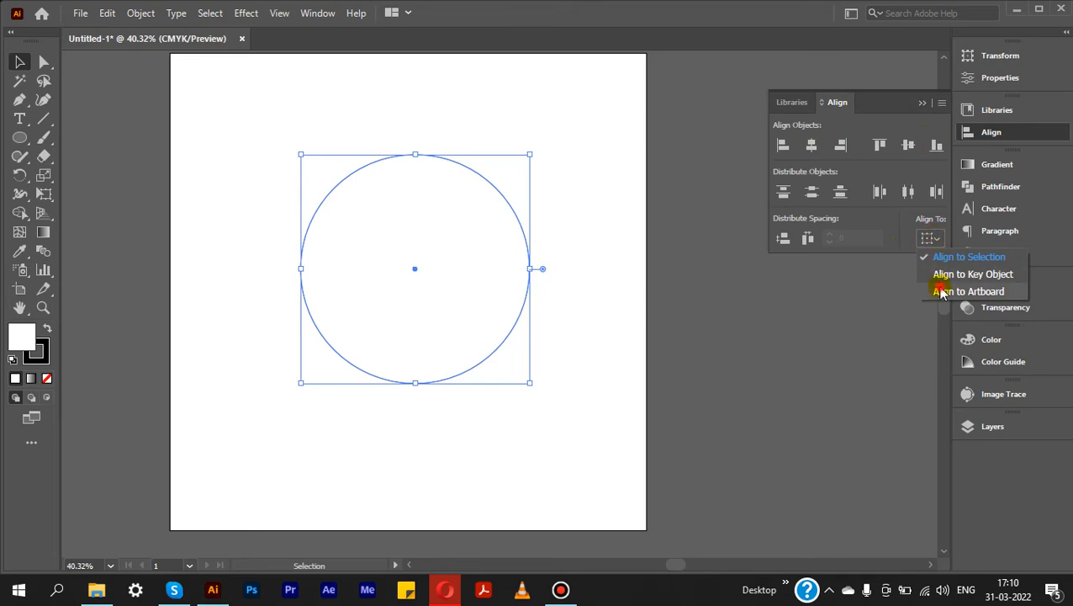
left_click(940, 290)
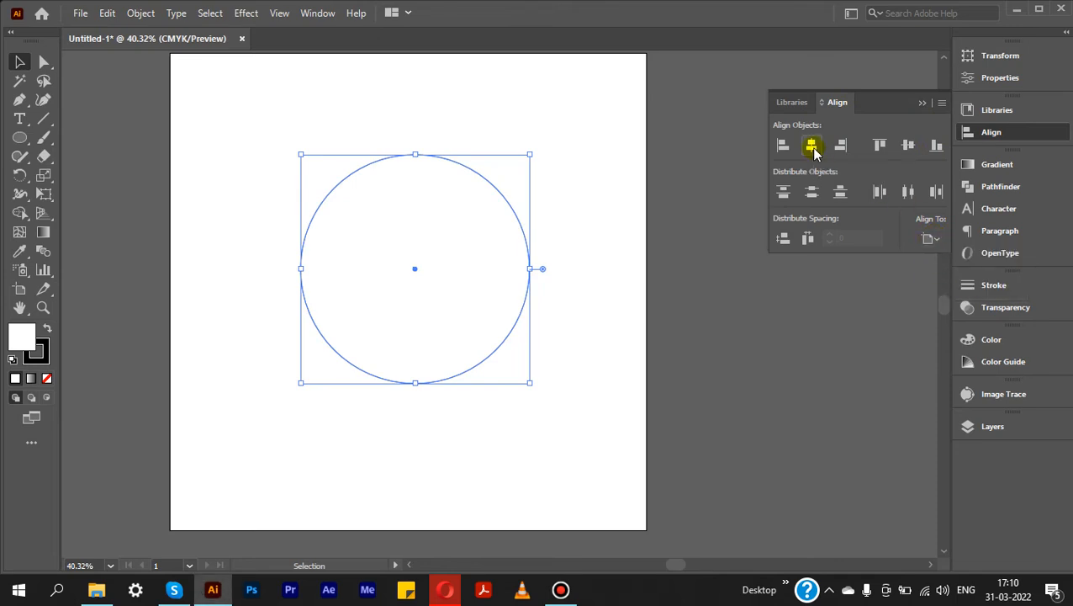
left_click(812, 148)
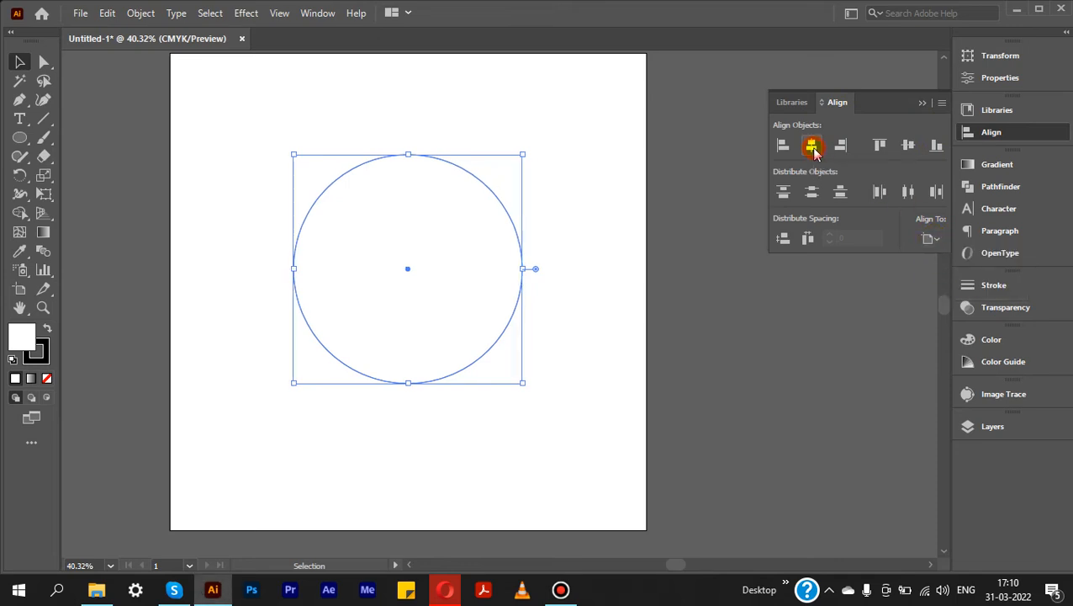
left_click(906, 148)
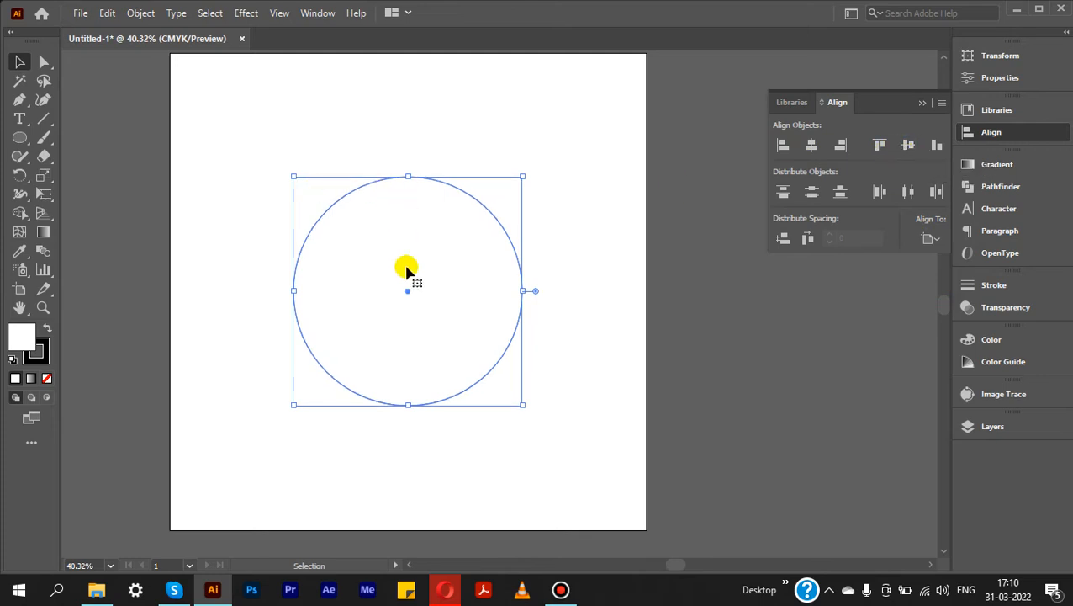
left_click(265, 152)
Place type along the circle's outline with the Type on a Path tool, starting at its upper-left edge
left_click_drag(243, 149, 268, 185)
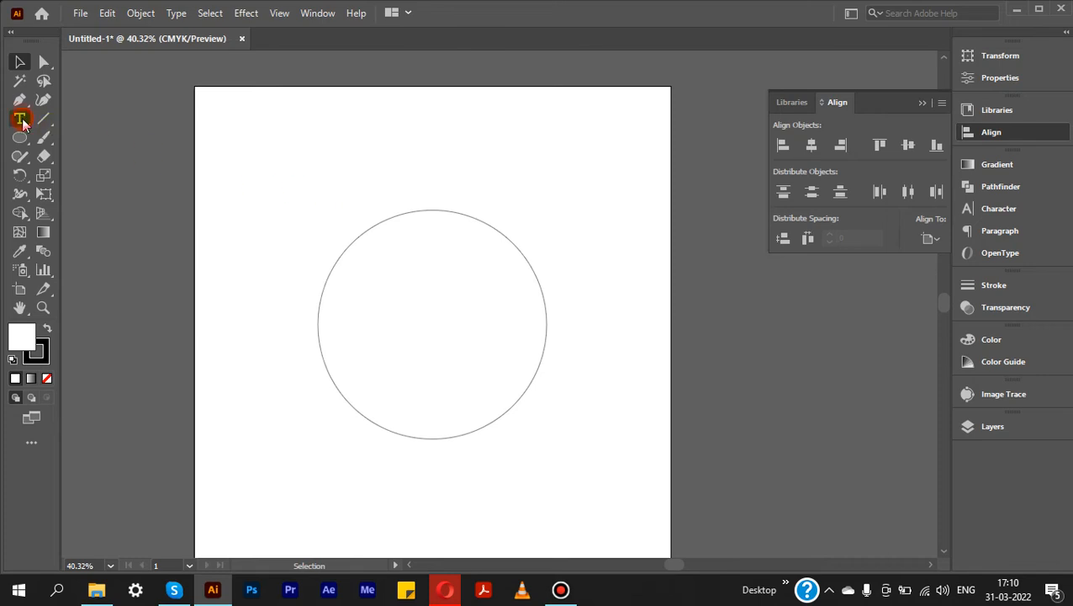
left_click_drag(21, 124, 107, 157)
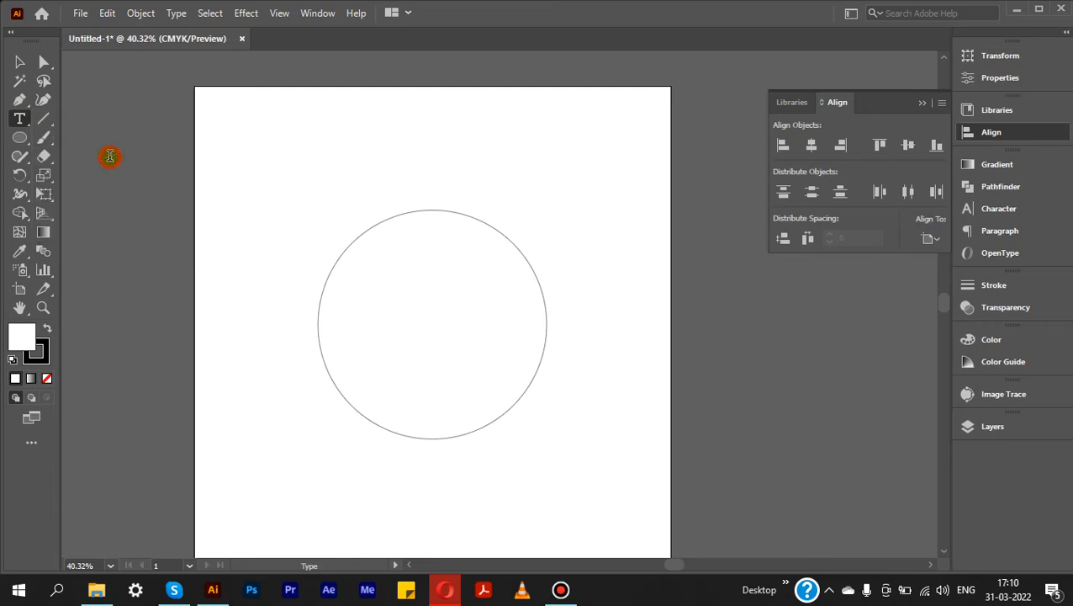
left_click(331, 270)
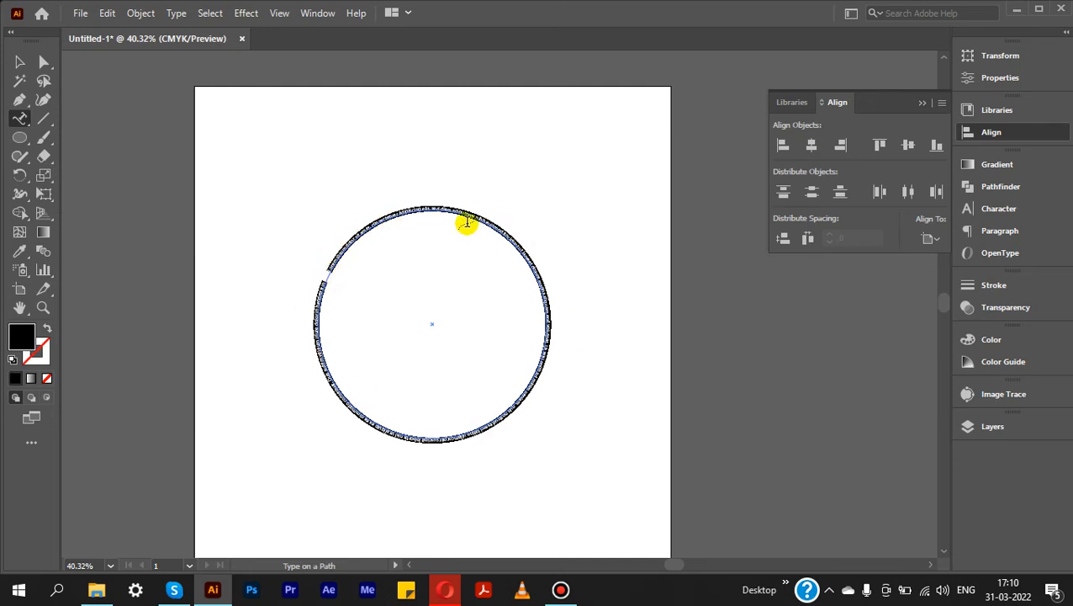
Show the character settings and increase the placeholder text's font size to 34 pt
left_click(970, 134)
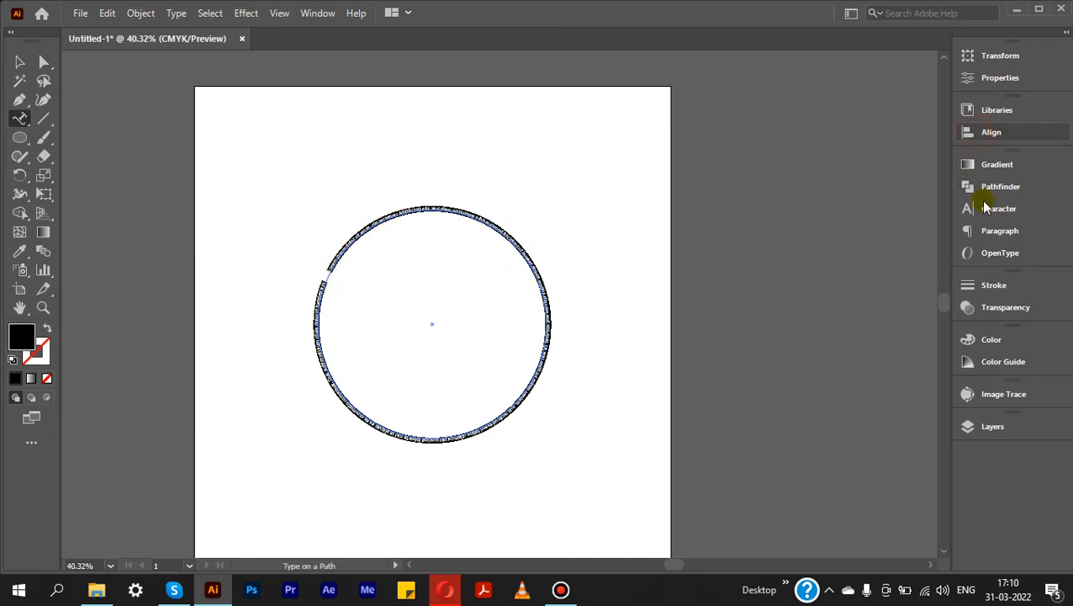
left_click(988, 217)
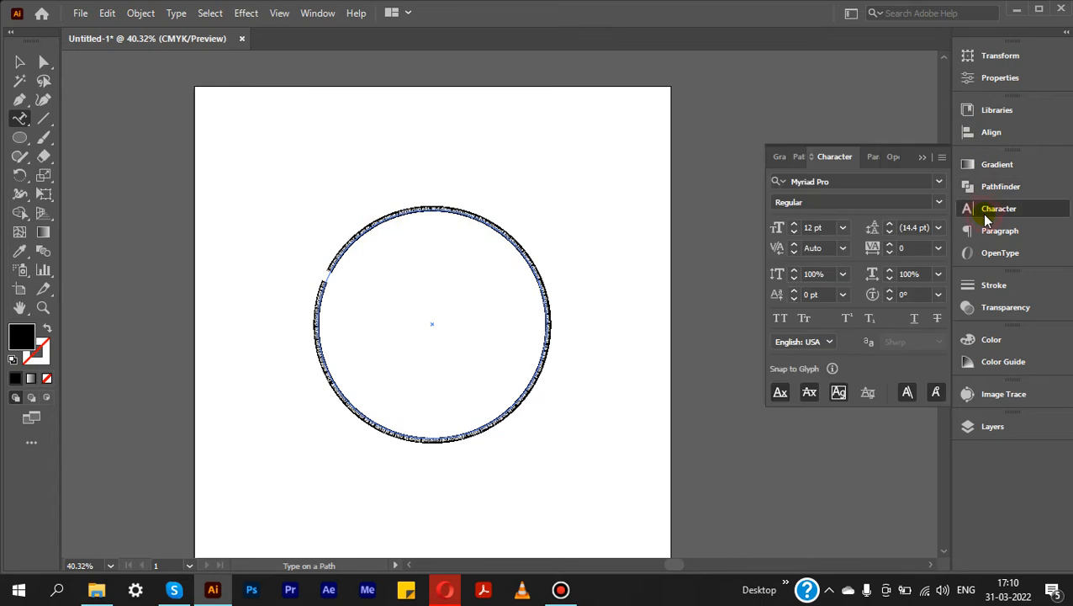
left_click(795, 224)
left_click(795, 224)
left_click(794, 224)
left_click(795, 224)
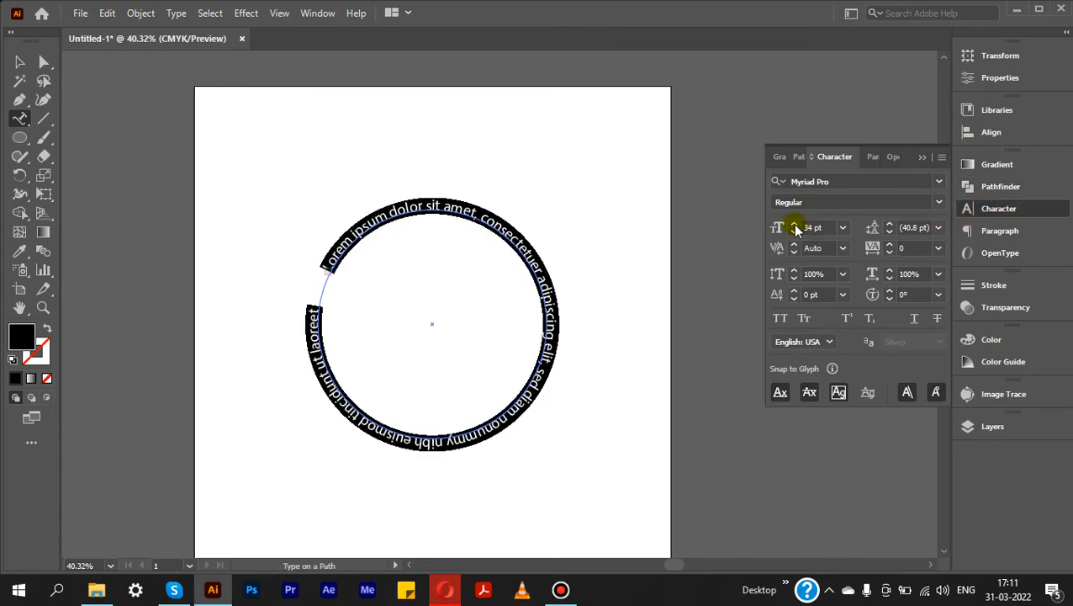
Change the placeholder text's font to Nunito Regular
left_click(936, 184)
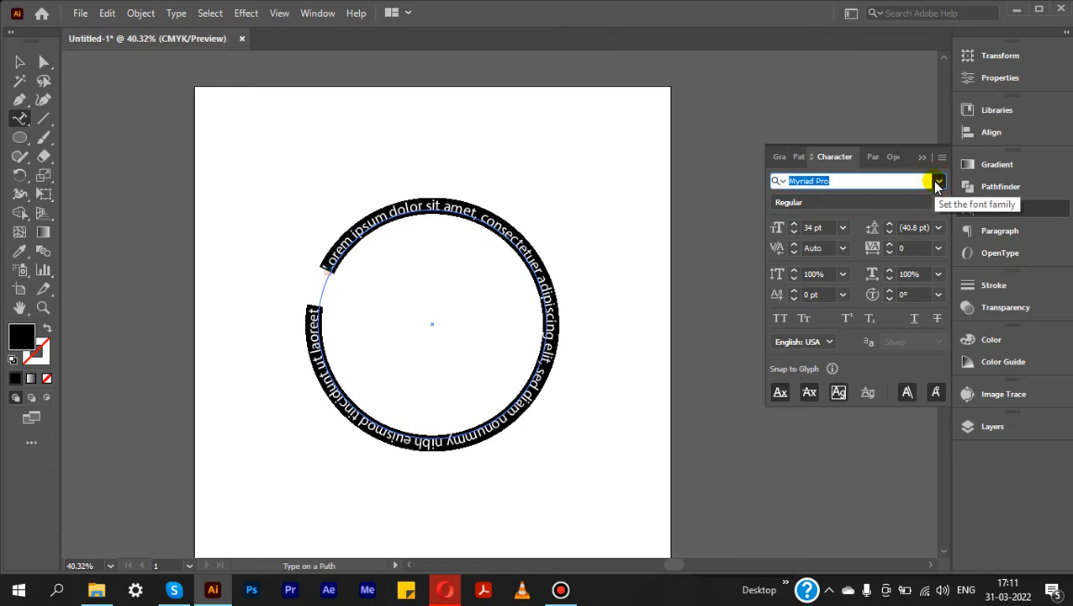
left_click(938, 184)
scroll(843, 403, "down", 10)
scroll(841, 401, "down", 10)
type("NUNI")
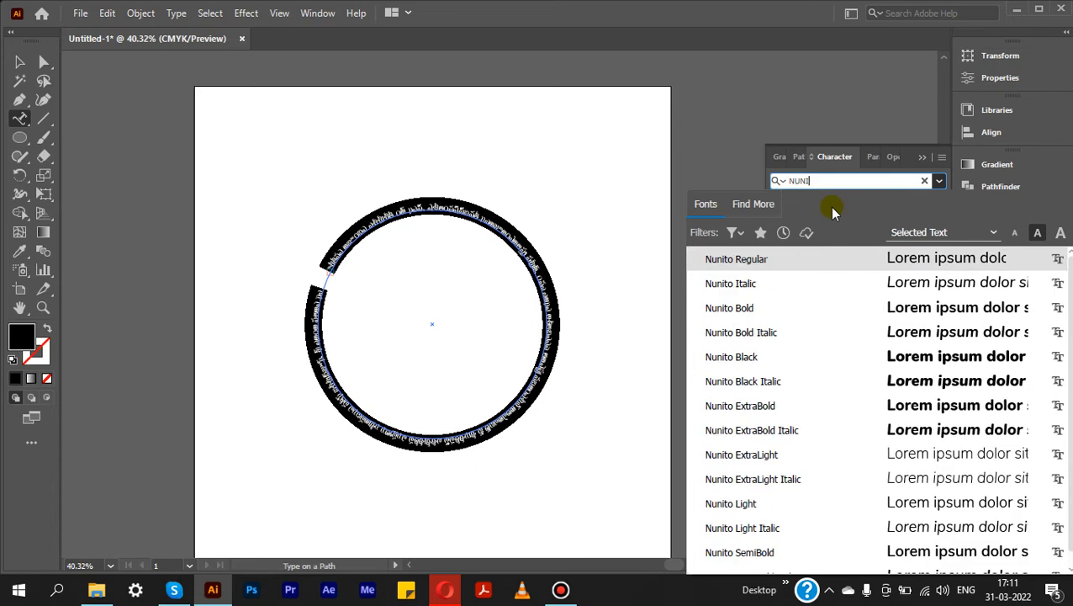
left_click(795, 261)
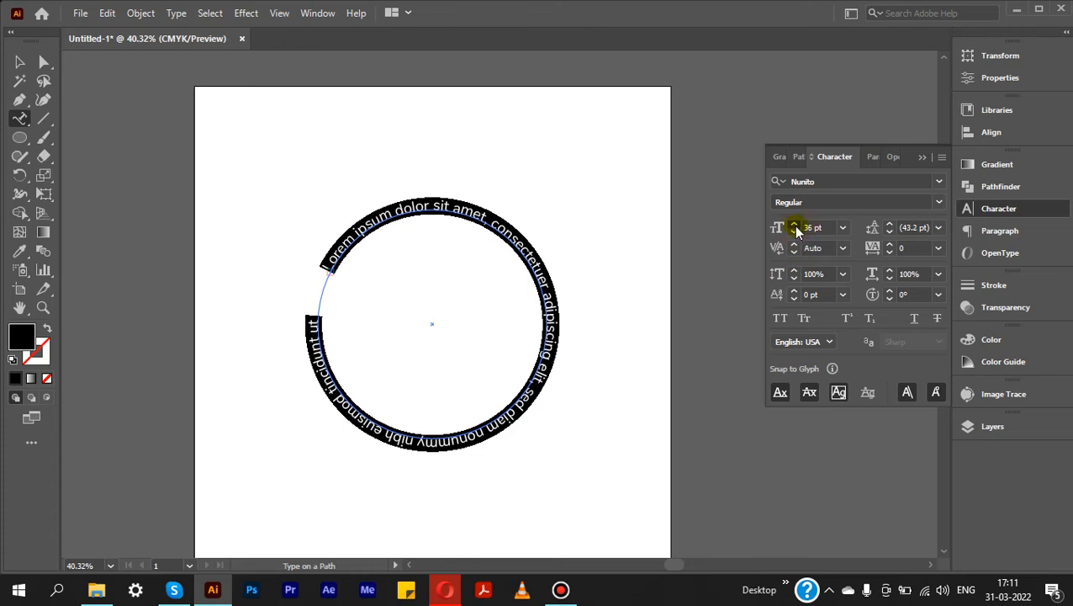
Increase the font size of the text around the circle to 55 pt
left_click(795, 227)
left_click(795, 227)
left_click(795, 227)
left_click(795, 227)
left_click(795, 227)
left_click(795, 227)
left_click(795, 228)
left_click(795, 227)
left_click(795, 227)
left_click(795, 227)
left_click(795, 227)
left_click(794, 227)
left_click(795, 227)
left_click(794, 227)
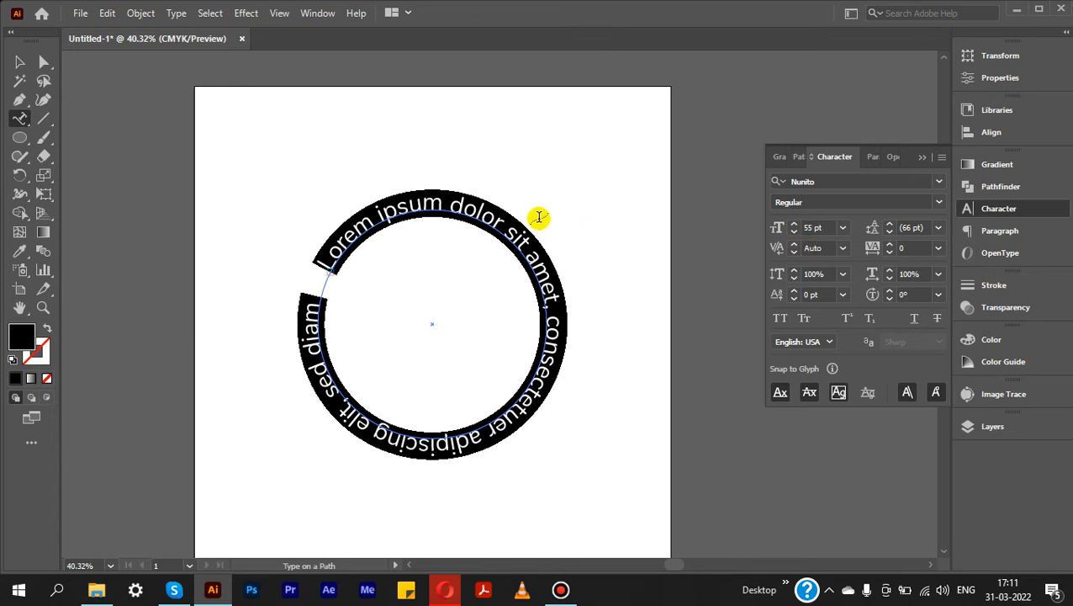
Replace the placeholder text with "WRAP YOUR TEXT" and set its font style to Bold
type("WRAP YOUR TEX")
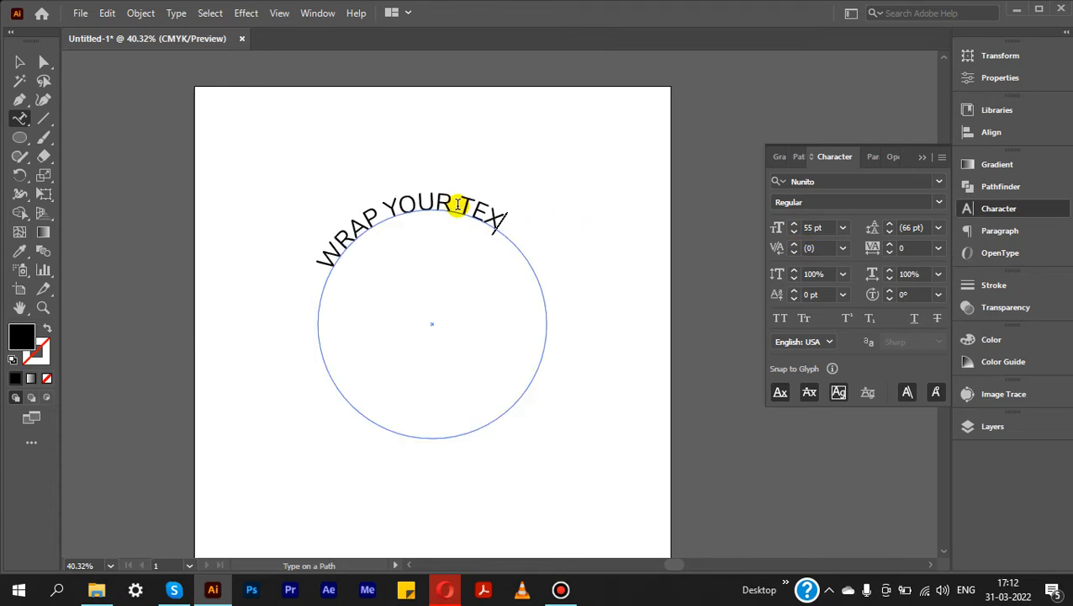
type("T")
key("ctrl+a")
left_click(938, 202)
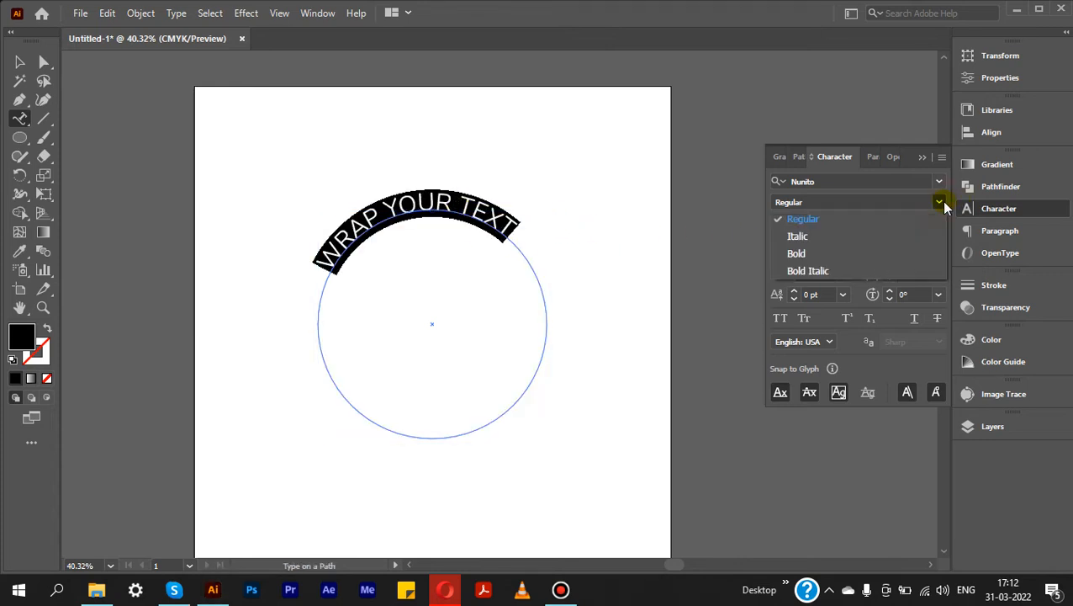
left_click(881, 254)
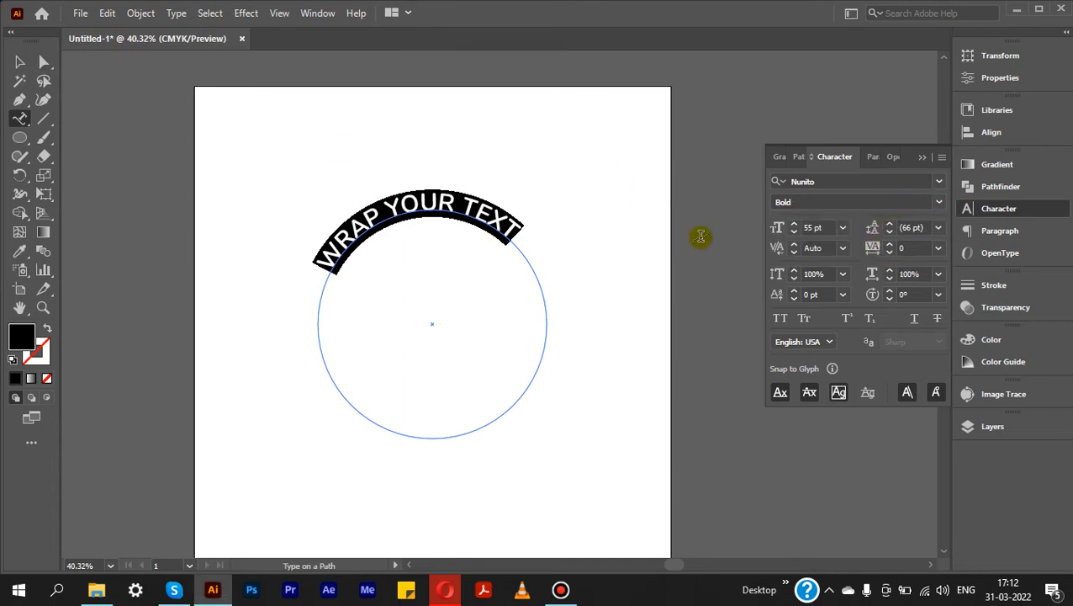
Set the tracking of the "WRAP YOUR TEXT" lettering to 30
left_click(892, 244)
left_click(891, 243)
left_click(890, 243)
left_click(891, 243)
left_click(891, 243)
left_click(891, 243)
left_click(891, 243)
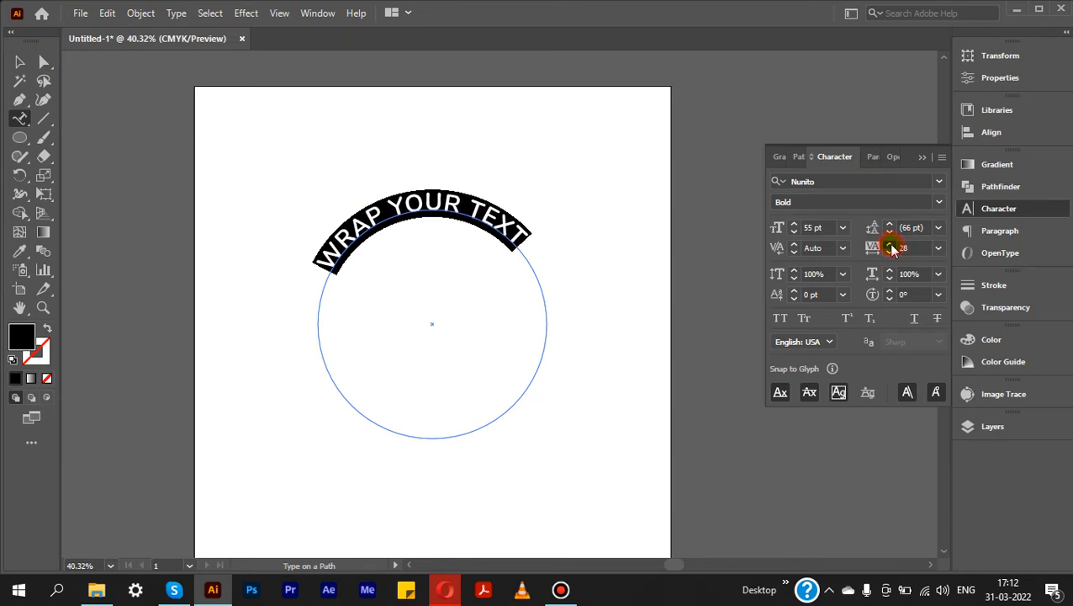
left_click(891, 243)
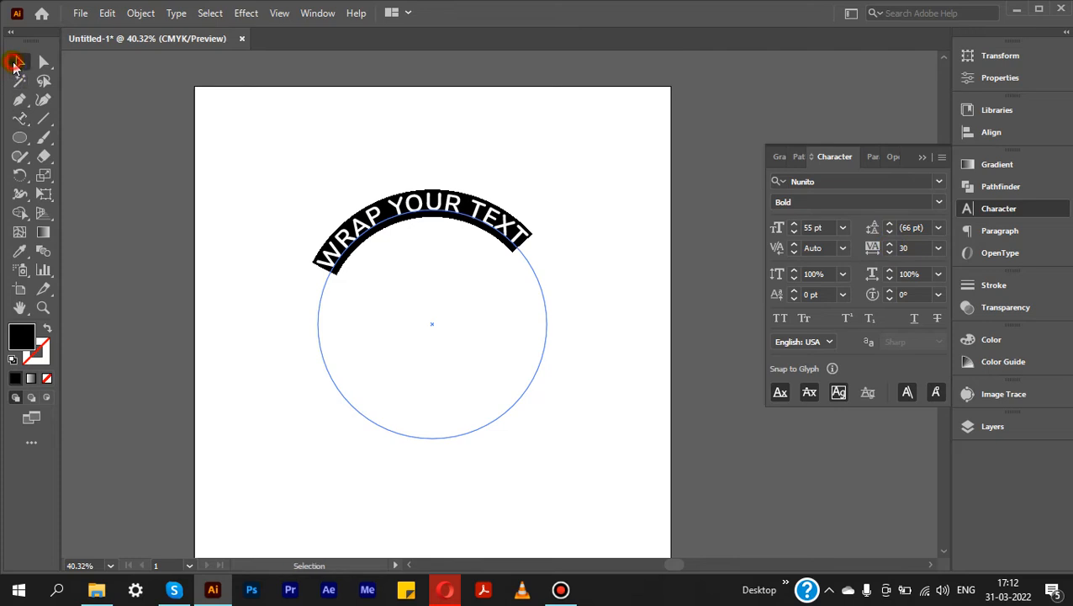
Rotate the text circle slightly clockwise so the wording sits centred over the top of the circle
left_click(19, 61)
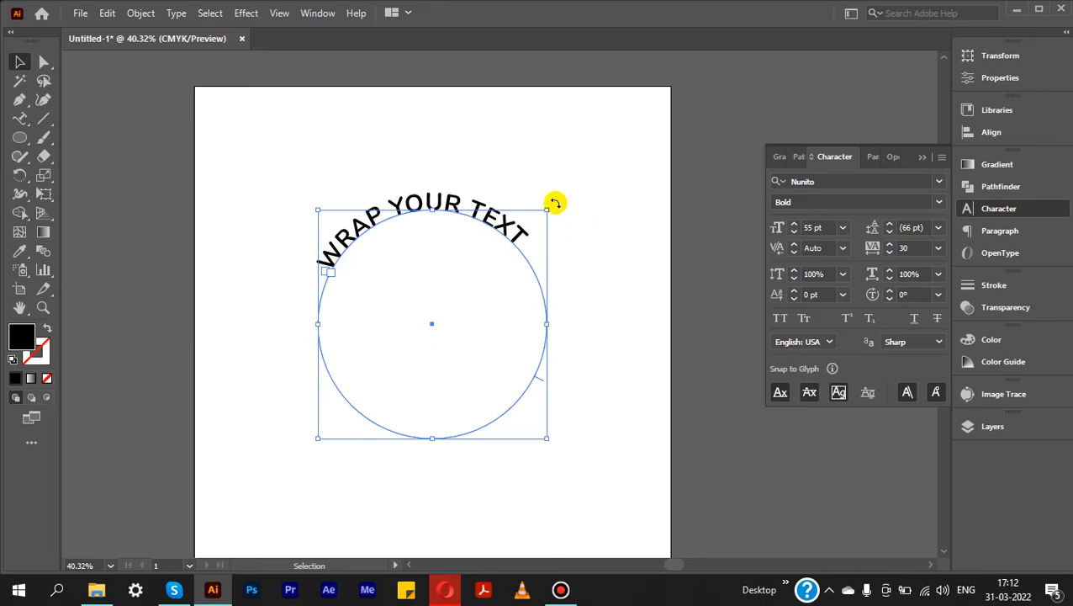
left_click_drag(555, 204, 566, 220)
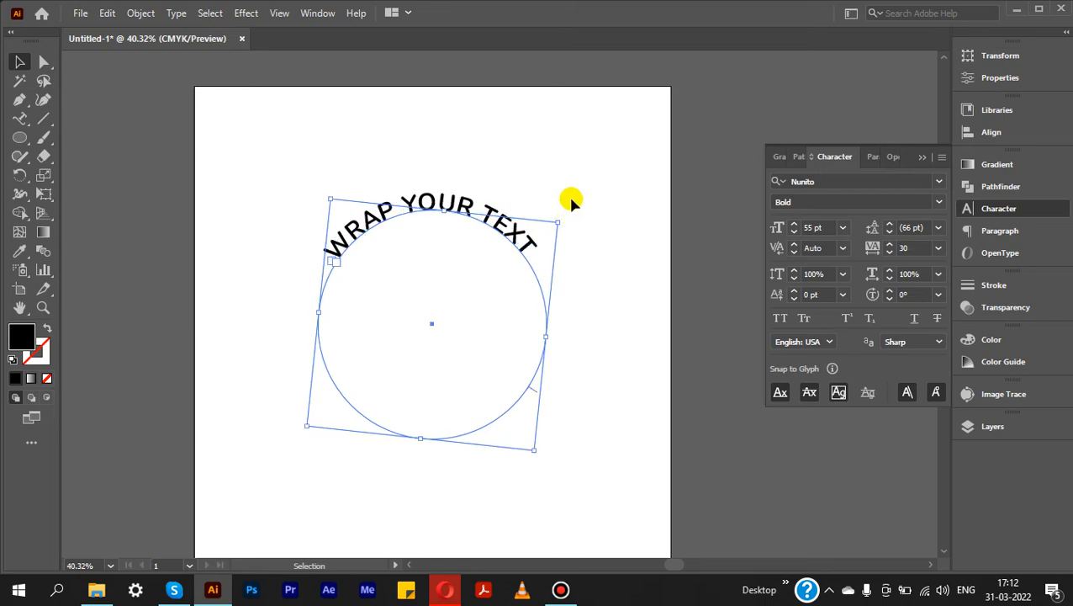
left_click(569, 203)
left_click(511, 229)
mouse_move(565, 217)
left_mouse_down()
mouse_move(585, 307)
mouse_move(545, 407)
mouse_move(618, 302)
mouse_move(548, 189)
mouse_move(564, 208)
left_mouse_up()
left_click(570, 202)
left_click(532, 232)
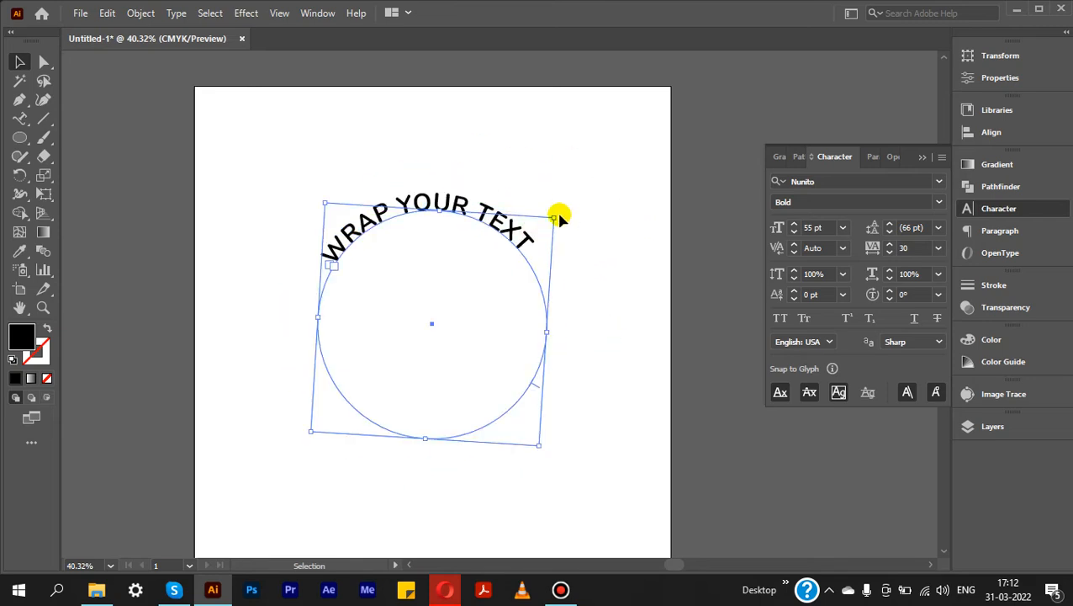
left_click(570, 167)
left_click(488, 206)
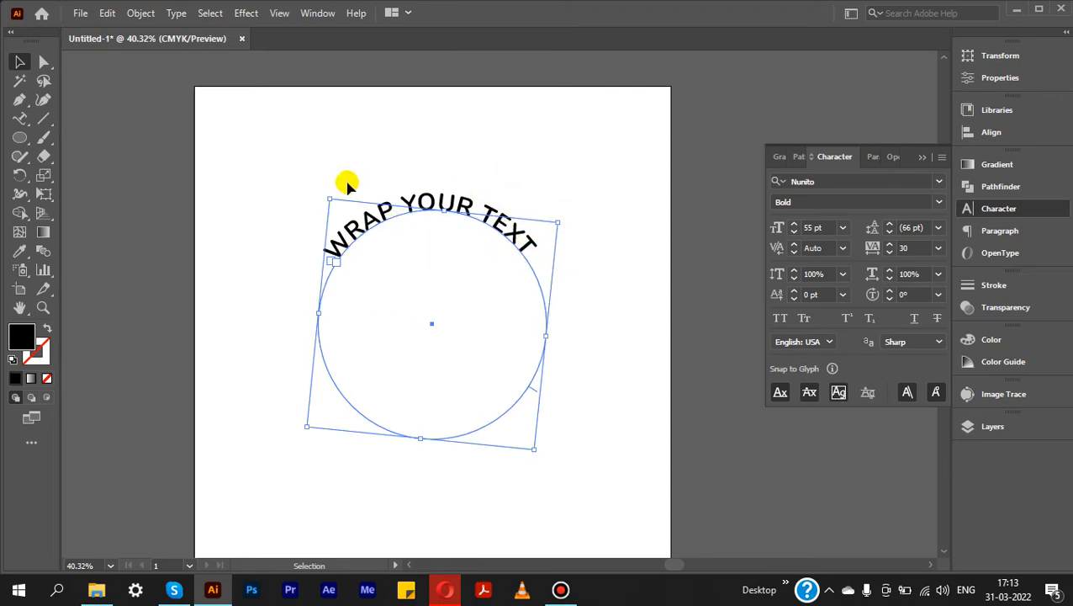
Open the Type on a Path options for the circle text, enable Preview and set Align to Path to Center
left_click(169, 17)
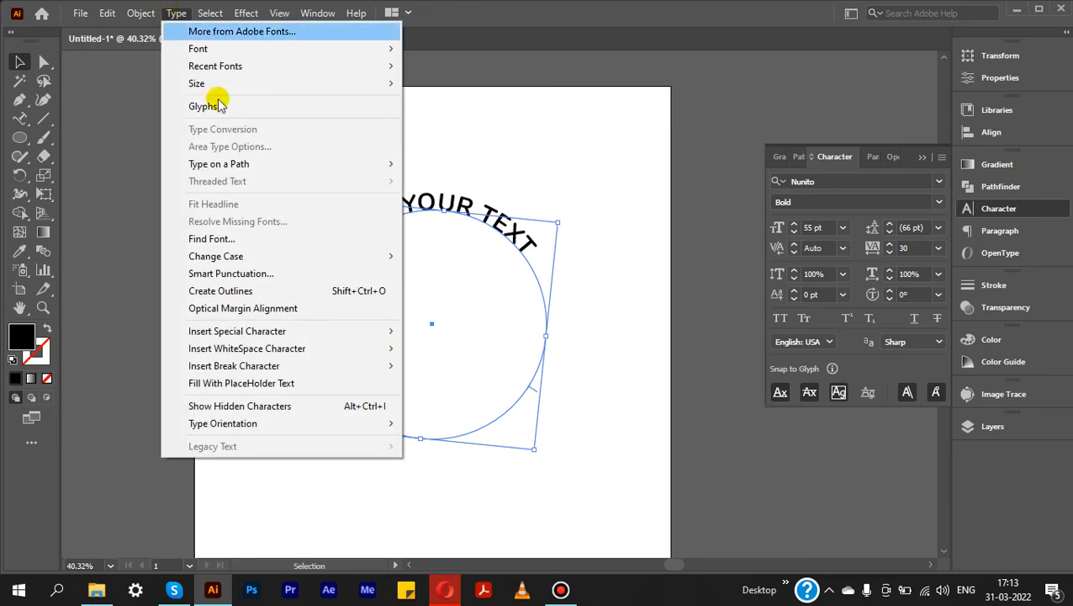
mouse_move(270, 164)
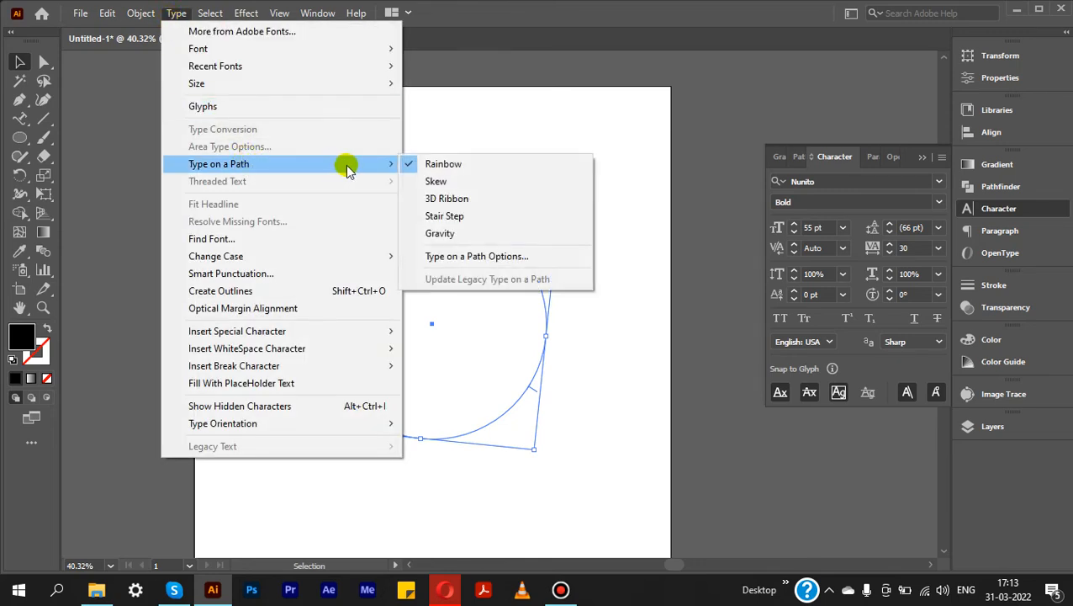
left_click(495, 258)
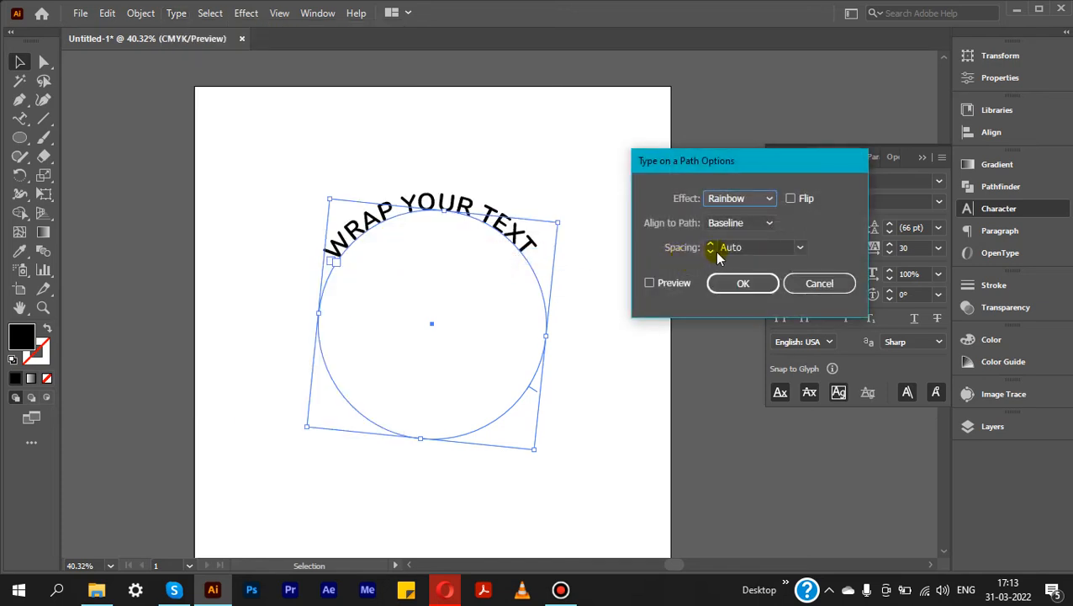
left_click(650, 283)
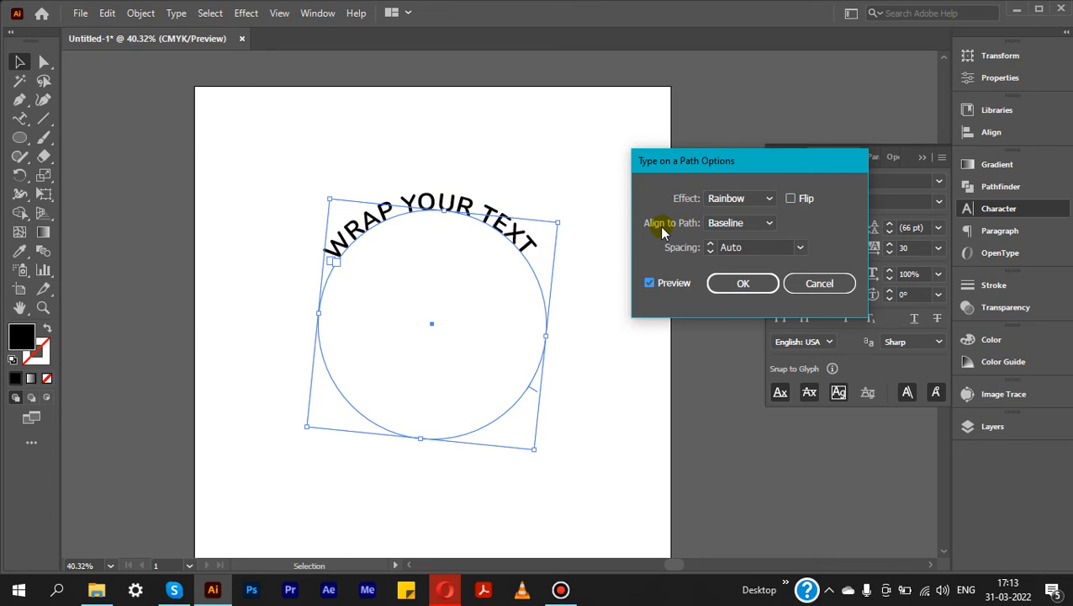
left_click(745, 227)
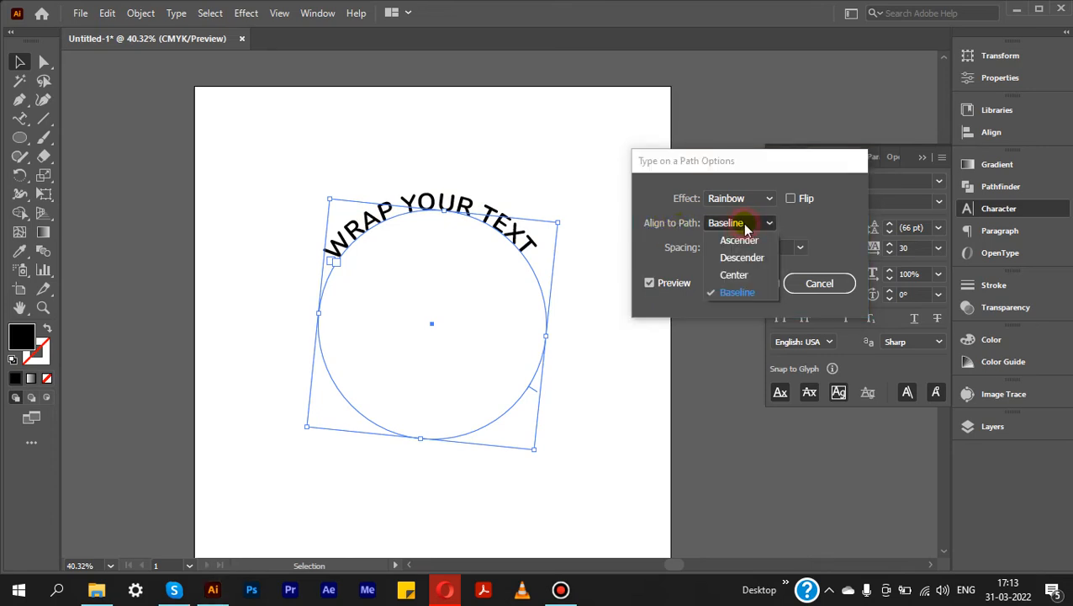
left_click(736, 276)
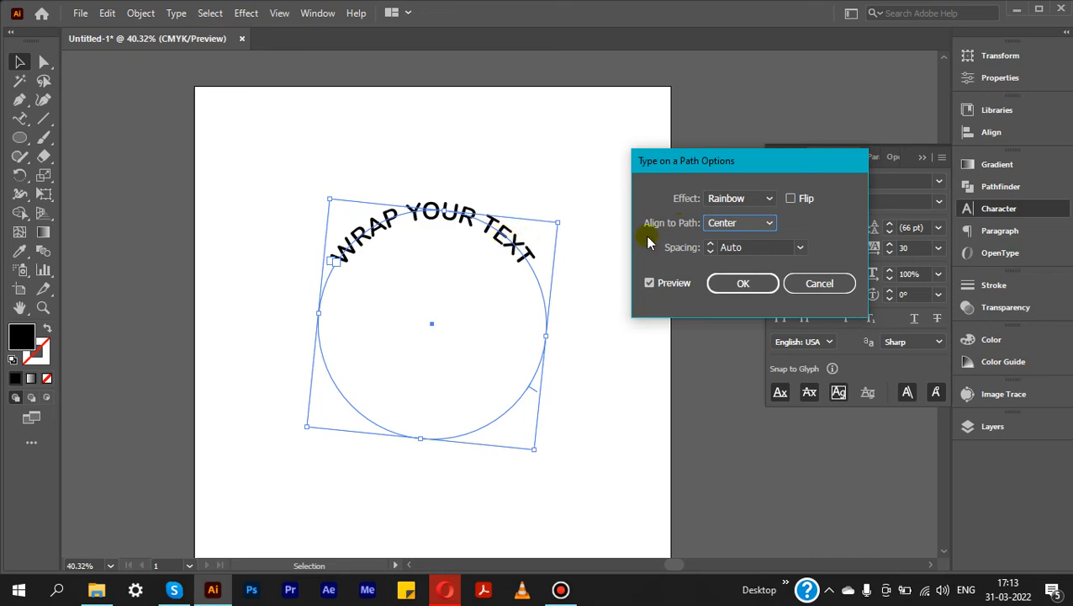
Try the Descender and Ascender path alignments on the circle text and return to Center
left_click(723, 222)
left_click(723, 263)
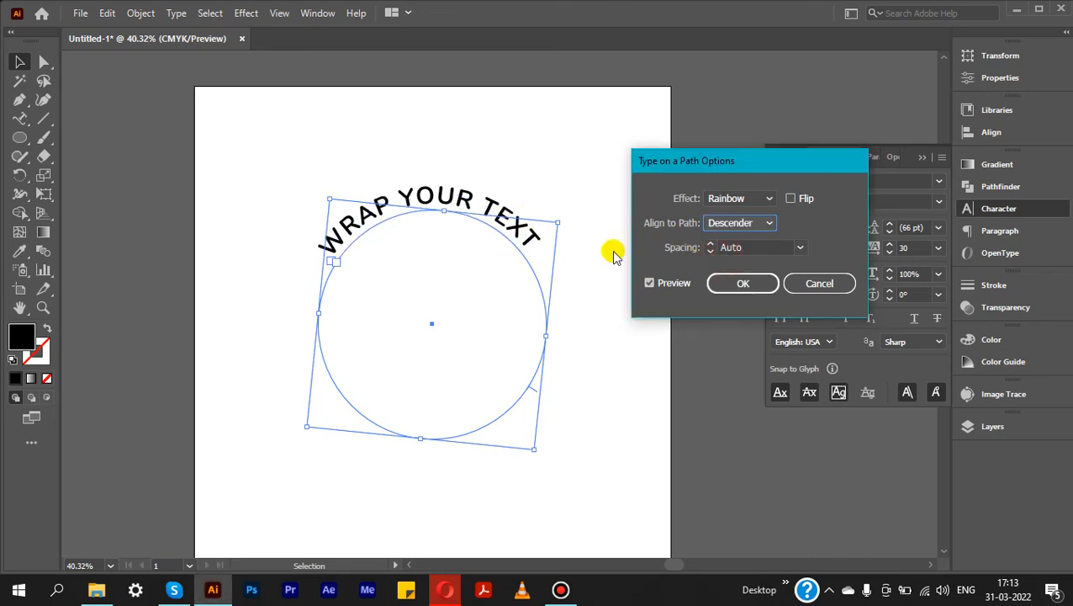
left_click(720, 223)
left_click(727, 242)
left_click(743, 223)
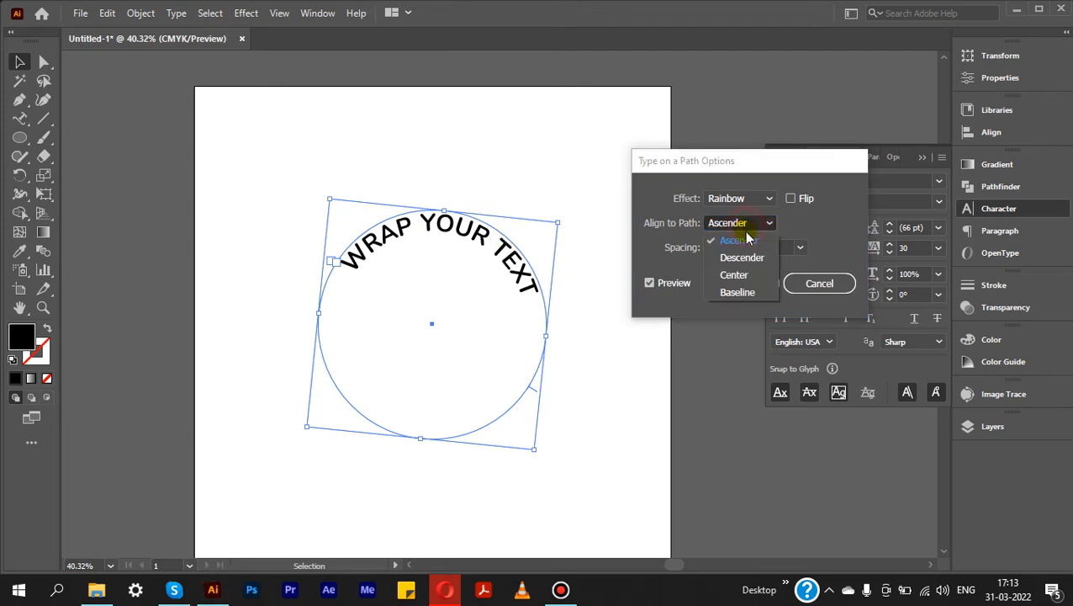
left_click(733, 275)
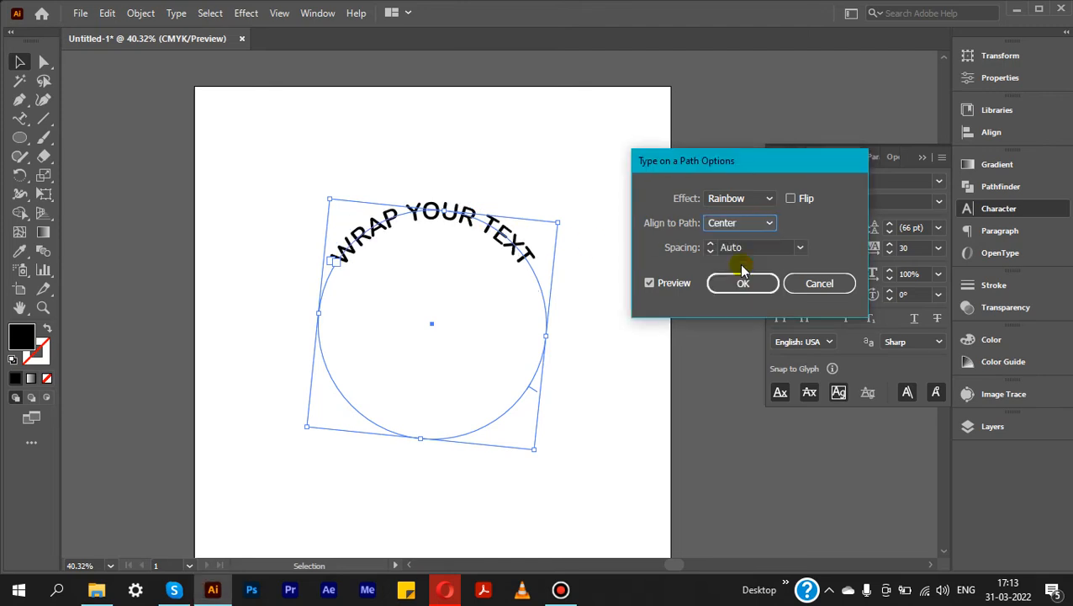
Try the Skew, 3D Ribbon, Stair Step and Gravity effects on the path text and return to Rainbow
left_click(736, 206)
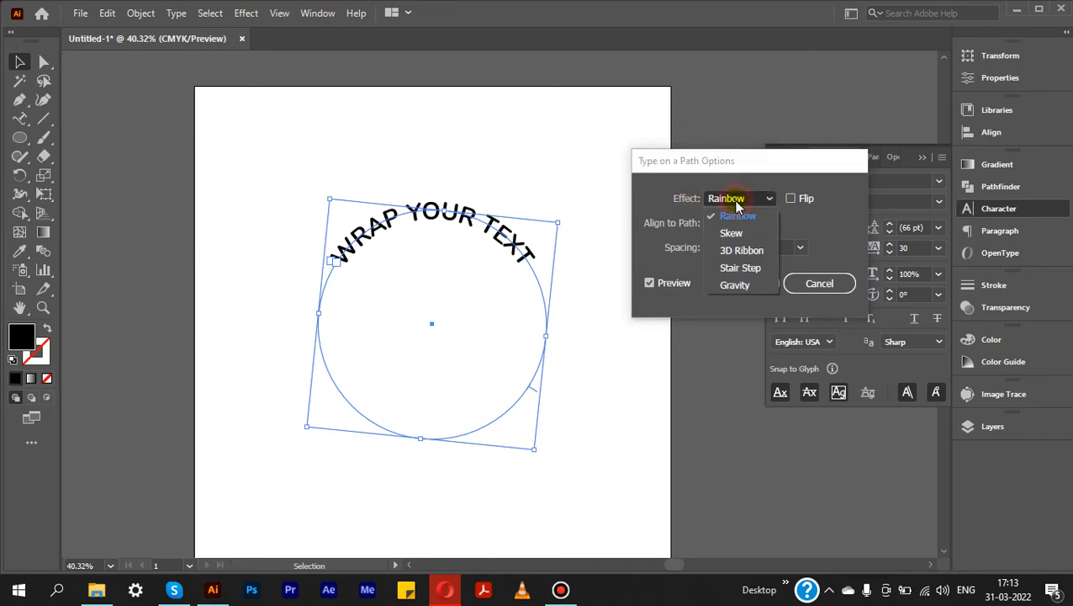
left_click(736, 230)
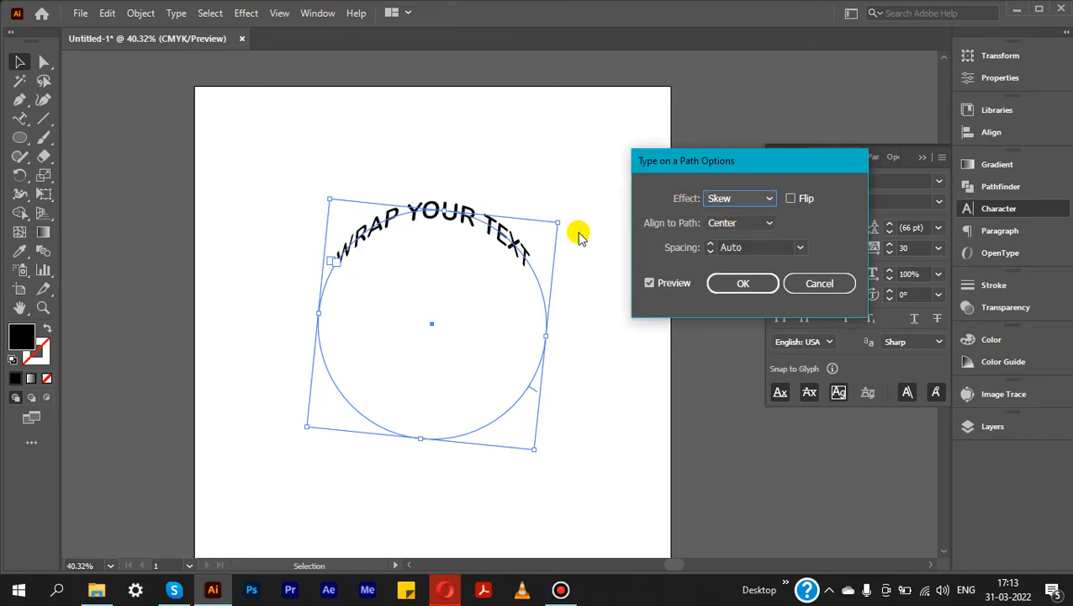
left_click(763, 200)
left_click(748, 250)
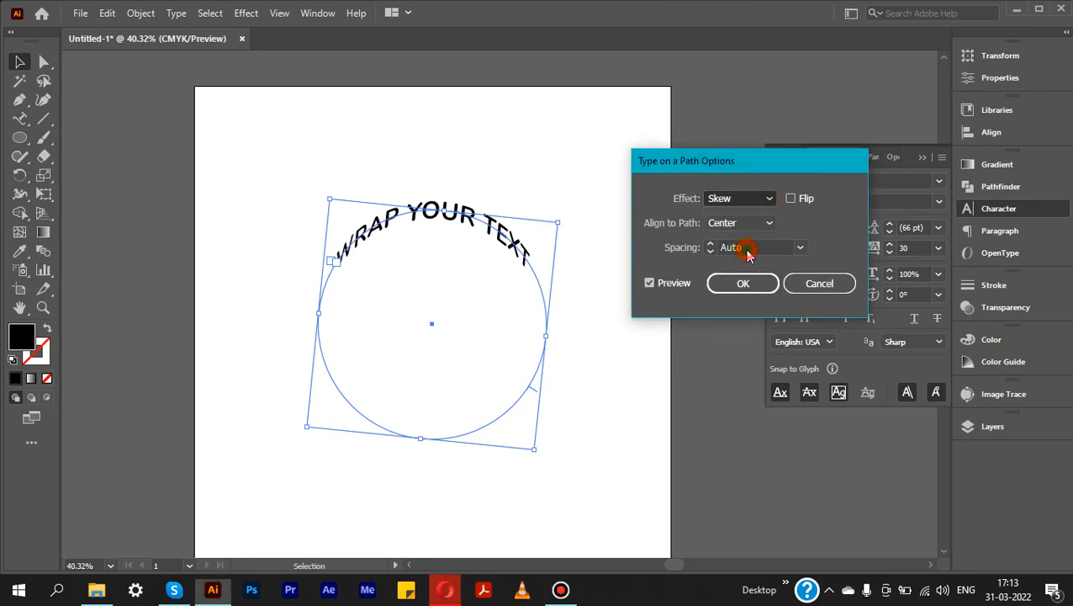
left_click(754, 200)
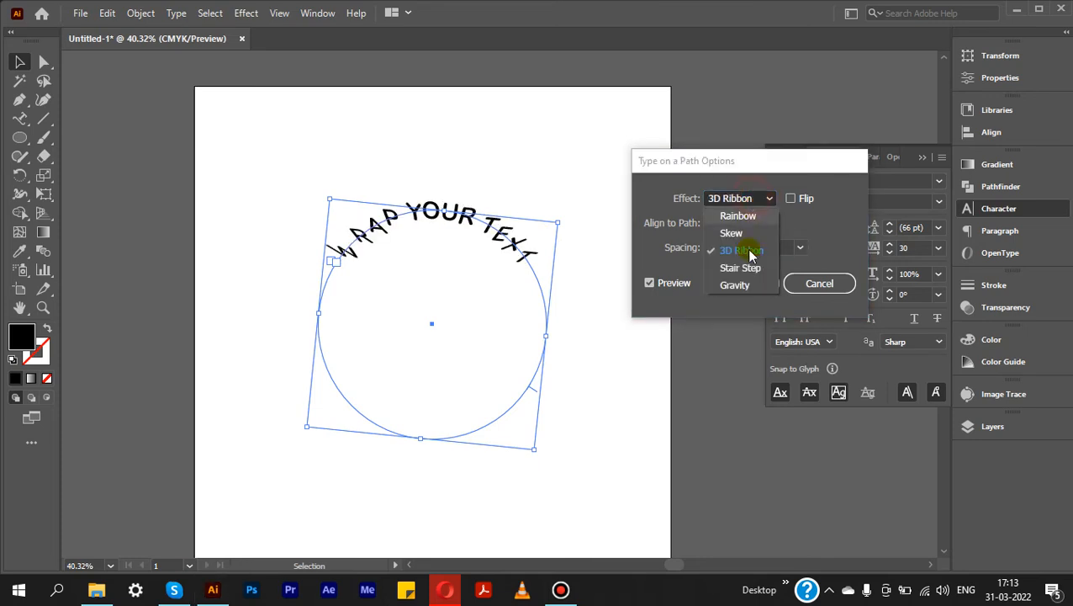
left_click(747, 266)
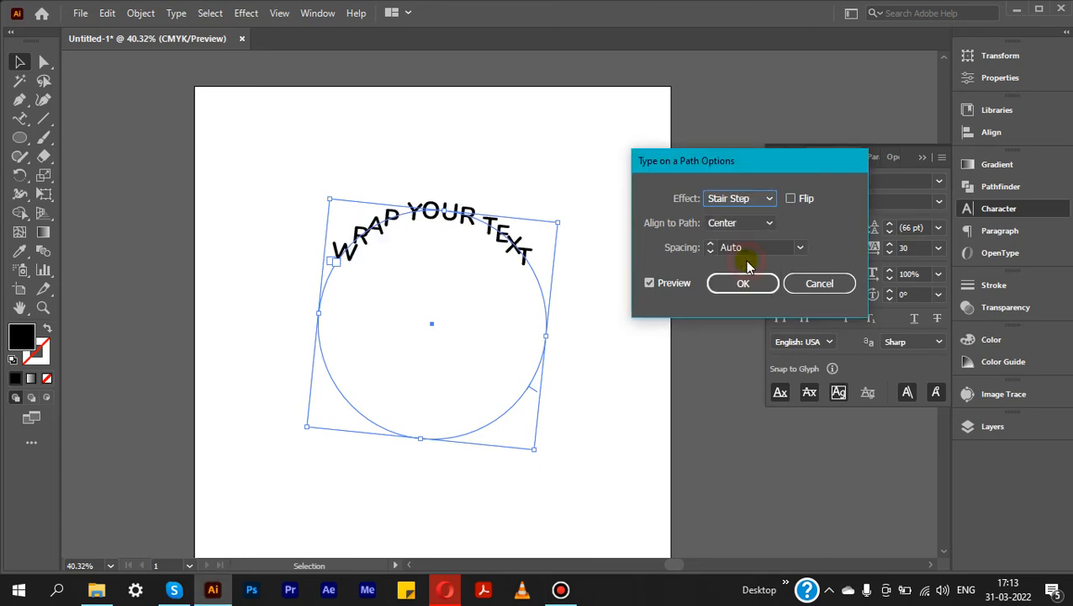
left_click(761, 202)
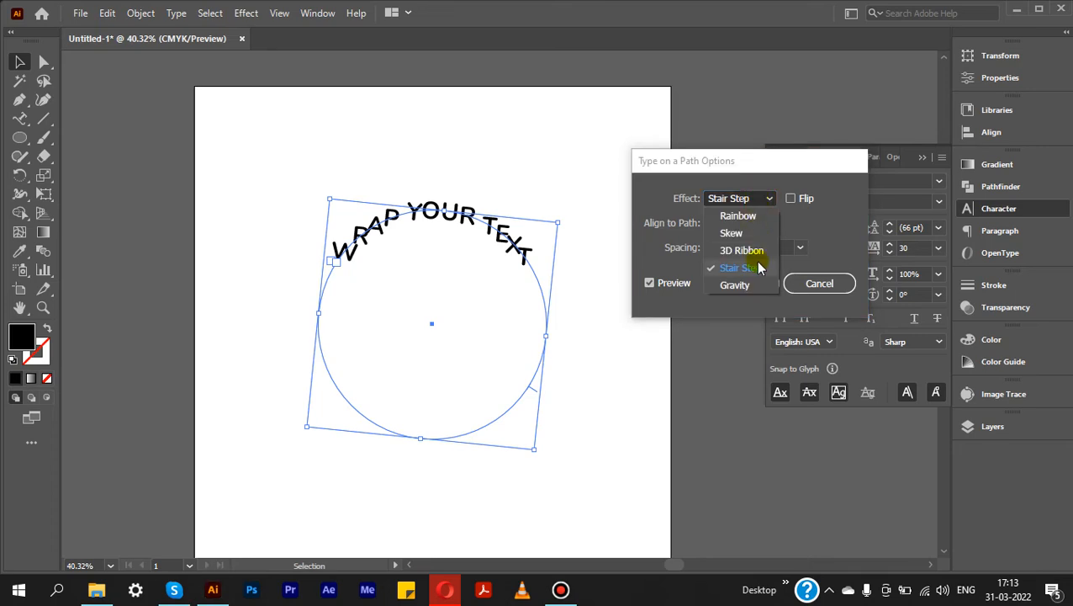
left_click(742, 285)
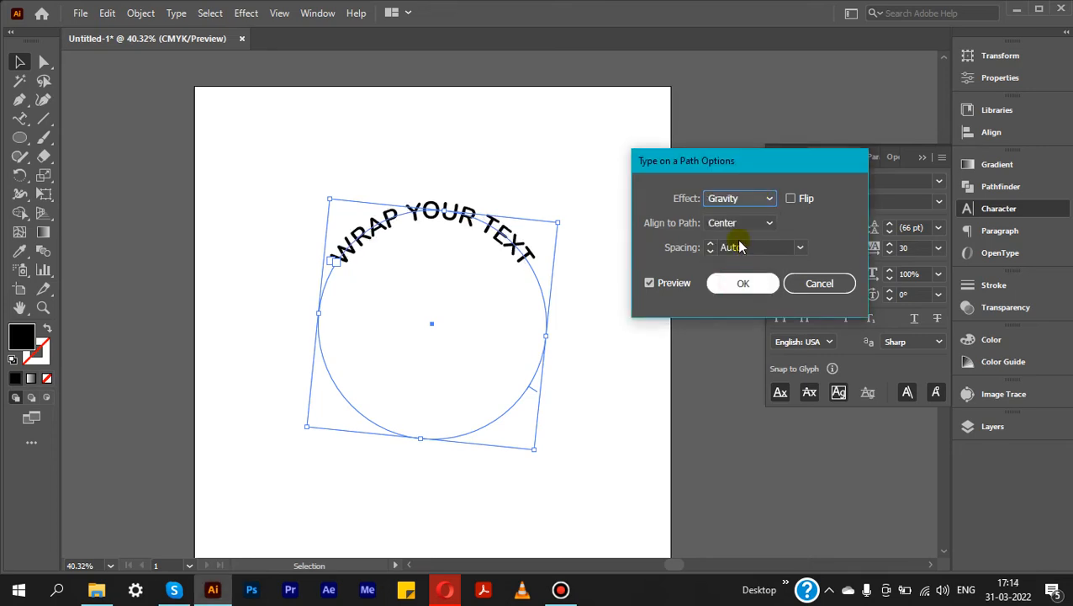
left_click(743, 198)
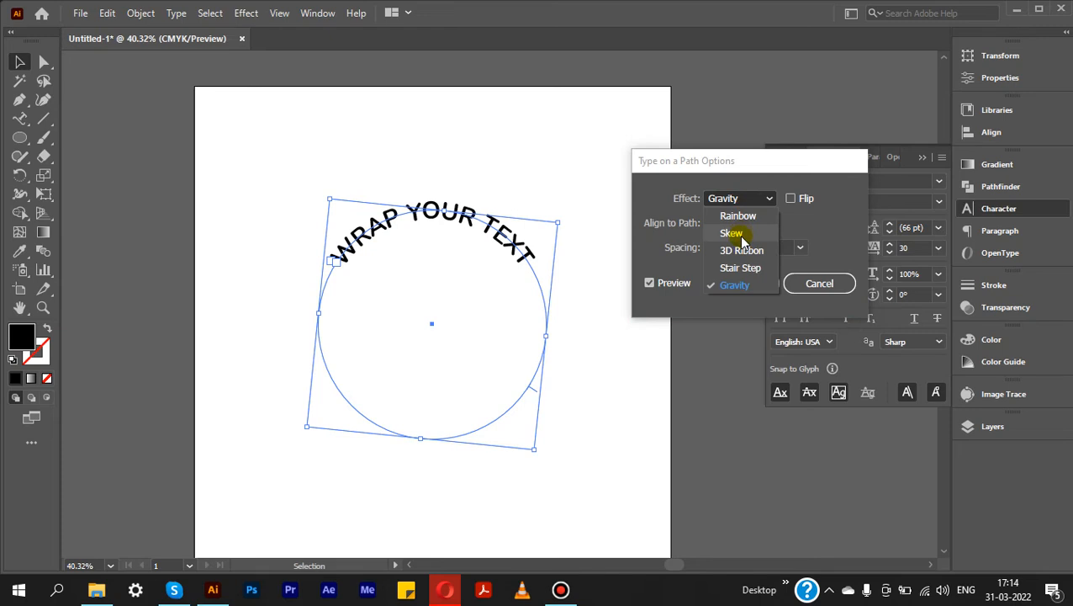
left_click(746, 217)
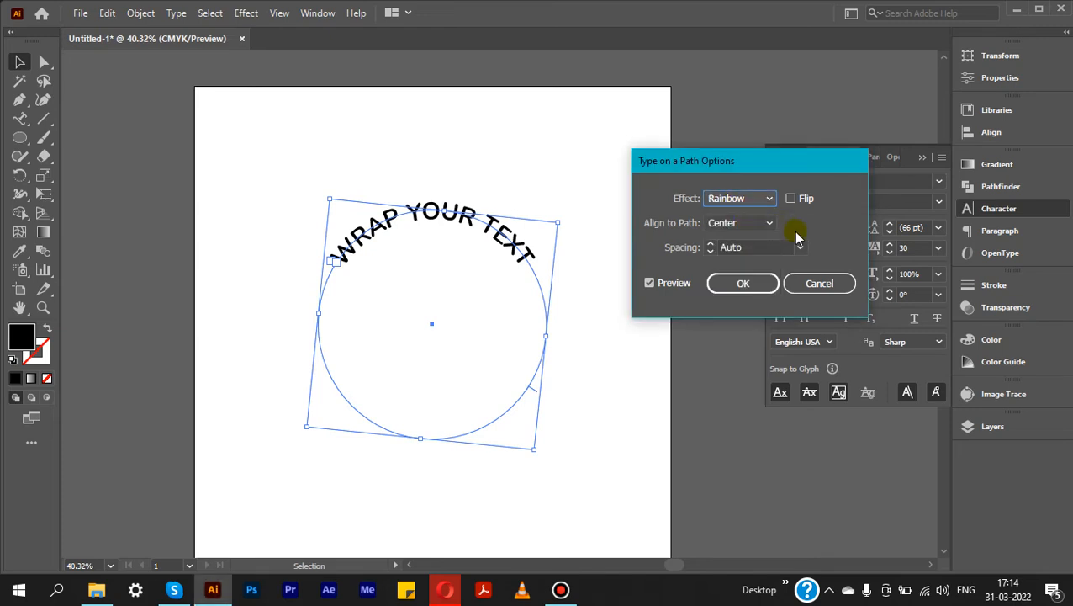
Apply the Type on a Path options and reselect the curved text
left_click(734, 284)
left_click(295, 146)
left_click(371, 215)
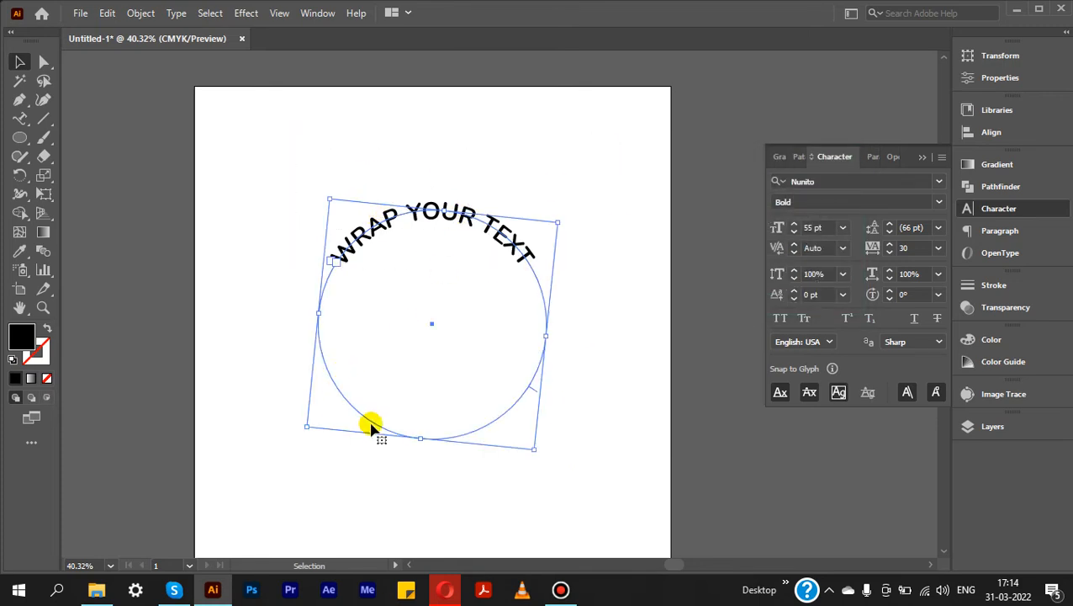
left_click_drag(508, 247, 396, 517)
left_click_drag(474, 407, 514, 411)
key("ctrl+z")
Duplicate the "WRAP YOUR TEXT" circle and place the copy below and to the right of the original
left_click(581, 176)
left_click(463, 226)
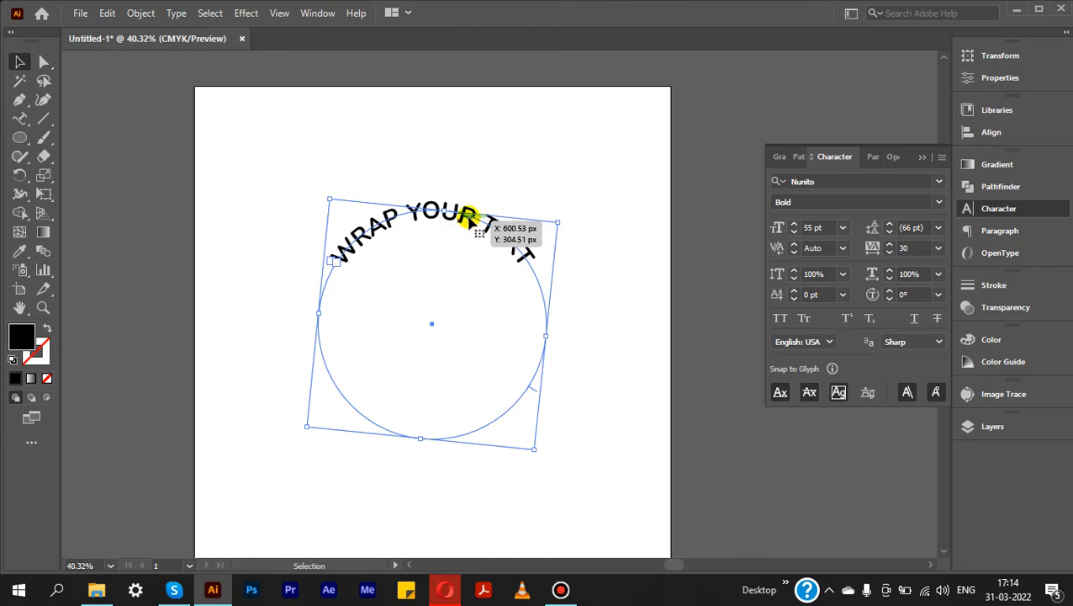
left_click_drag(469, 217, 554, 352)
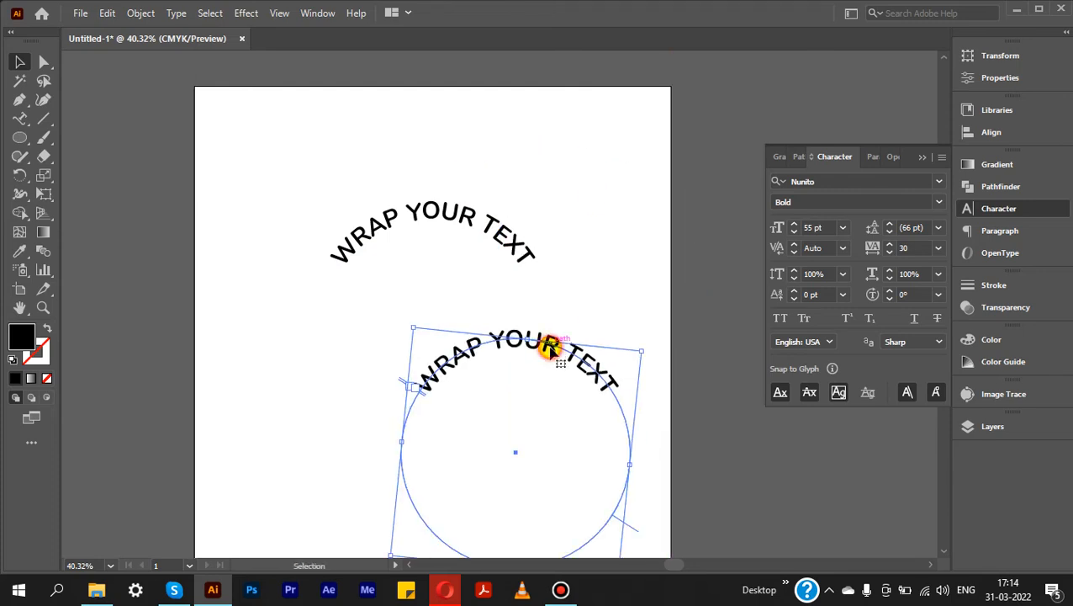
Flip the duplicated text to the other side of its circle using the Type on a Path options
left_click(23, 120)
triple_click(502, 345)
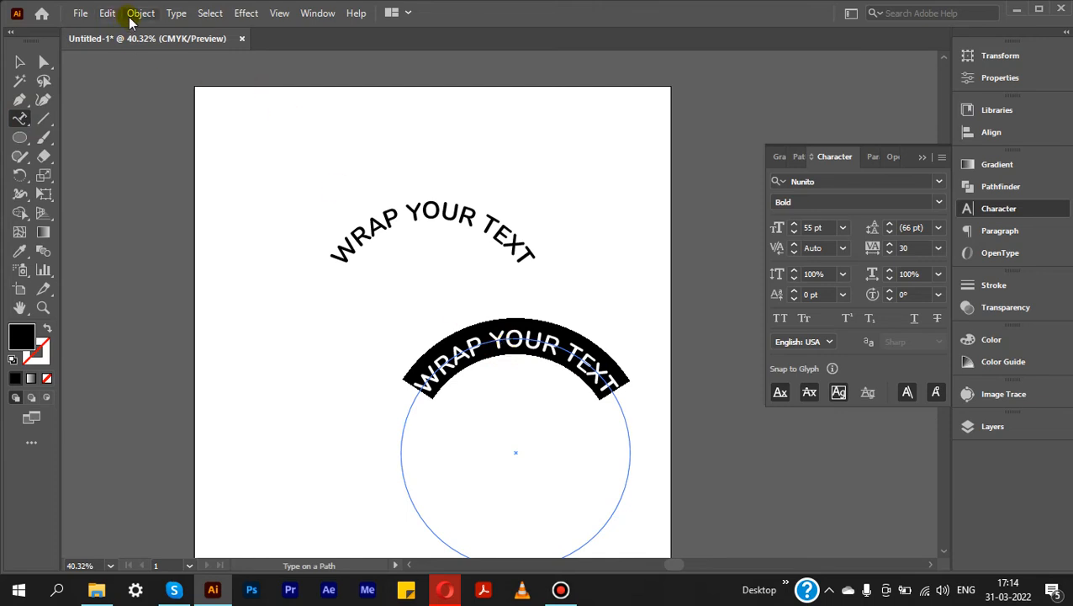
left_click(176, 13)
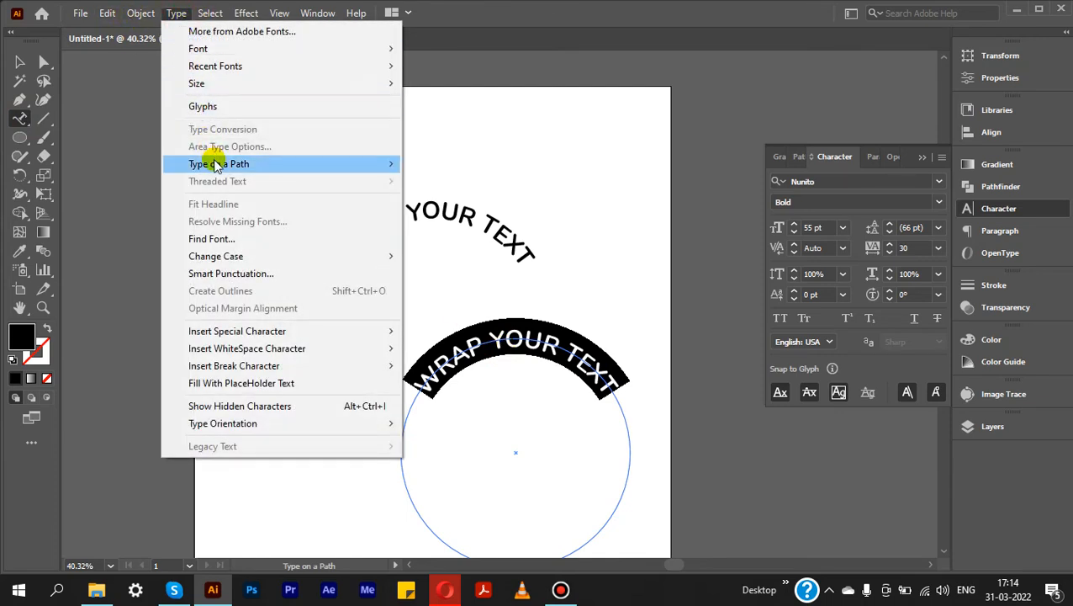
mouse_move(311, 163)
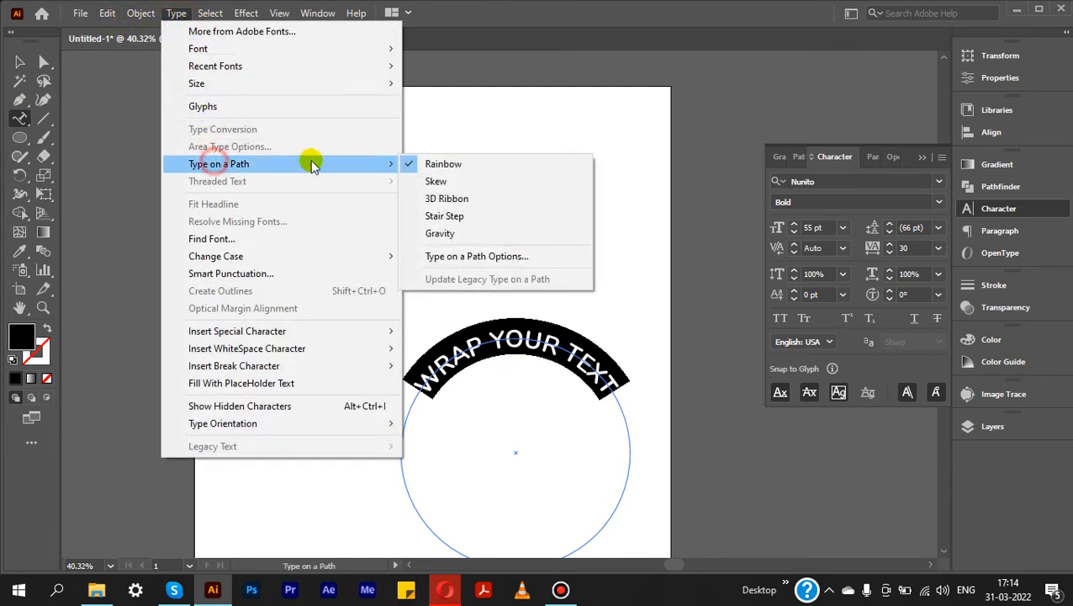
left_click(477, 261)
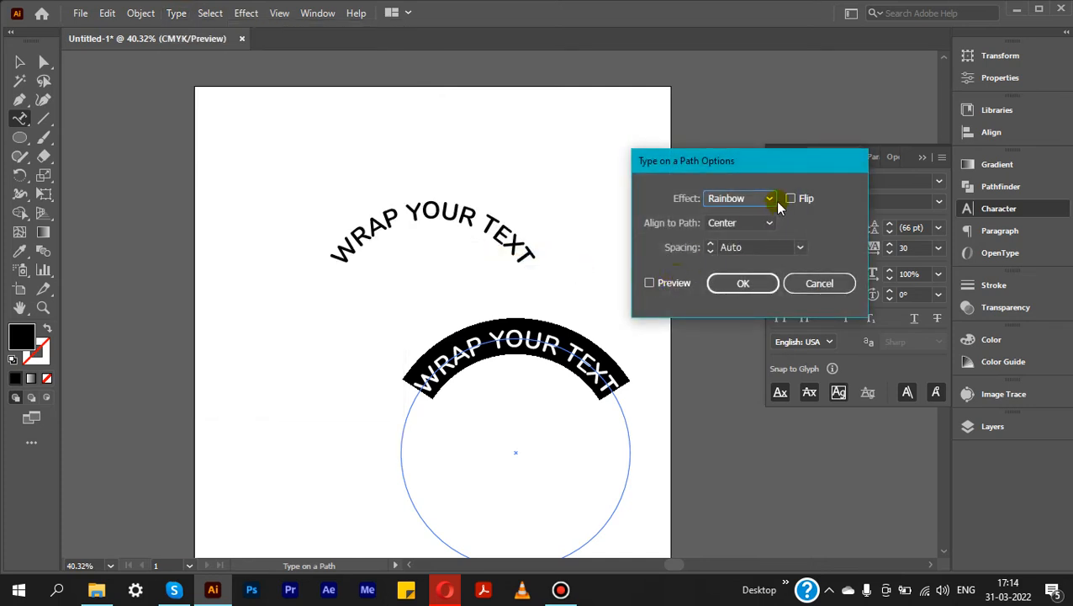
left_click(649, 284)
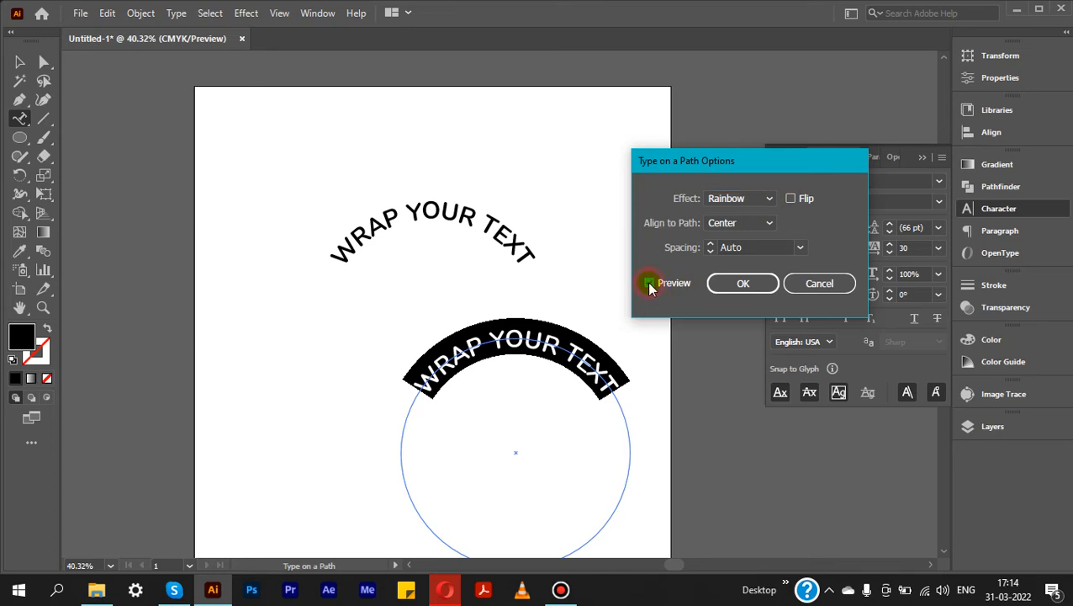
left_click(790, 202)
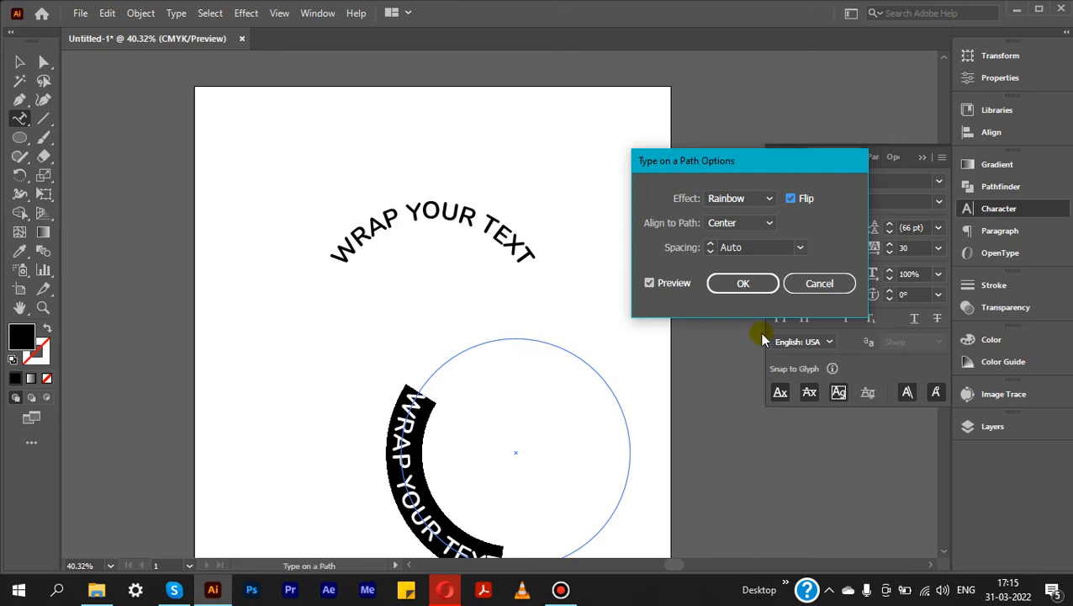
left_click(744, 284)
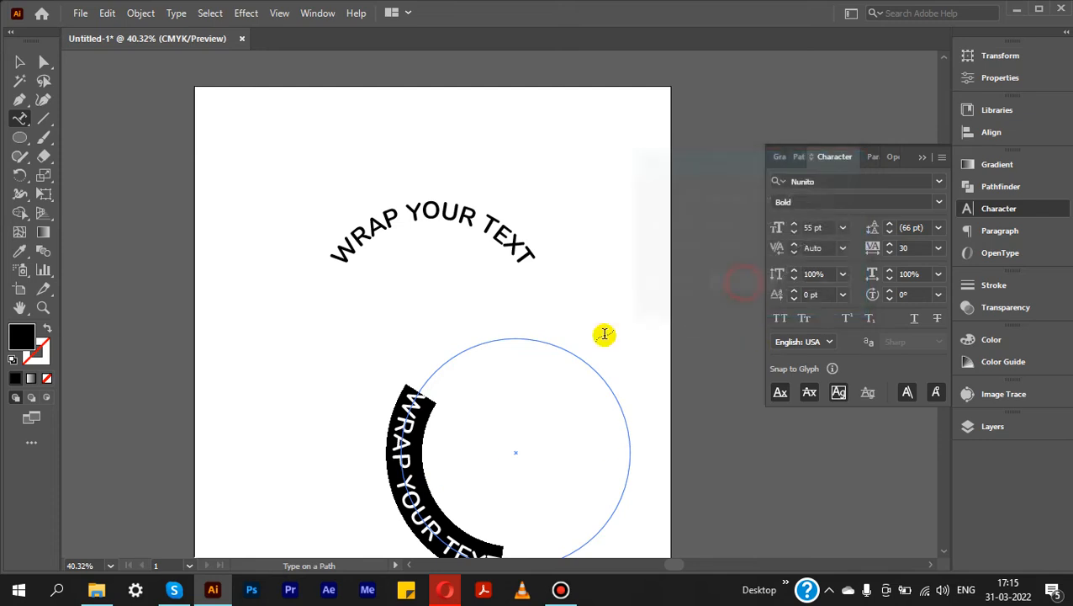
Rotate the duplicated text circle counterclockwise so its wording runs along the bottom of the circle
scroll(240, 187, "down", 3)
left_click(20, 62)
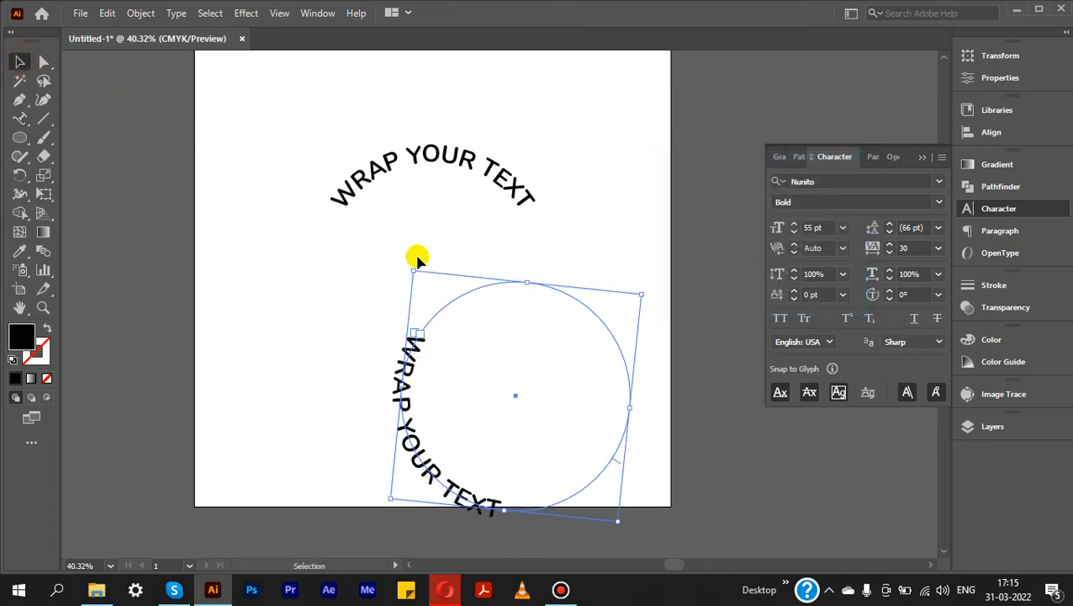
left_click_drag(410, 264, 316, 421)
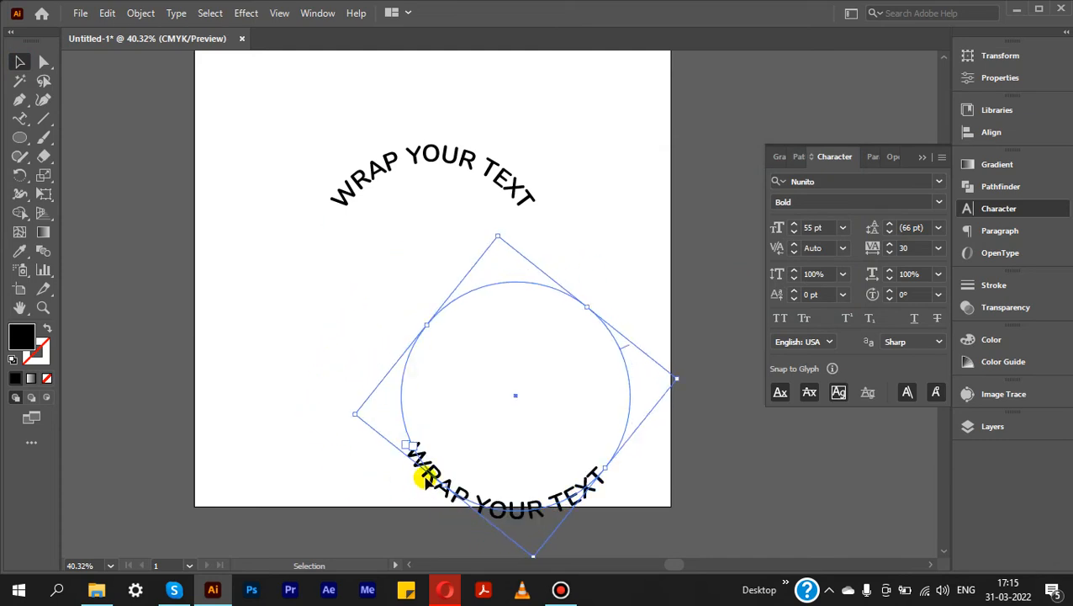
Centre the duplicated text circle horizontally and vertically on the artboard
left_click(352, 372)
left_click(412, 445)
left_click(1000, 78)
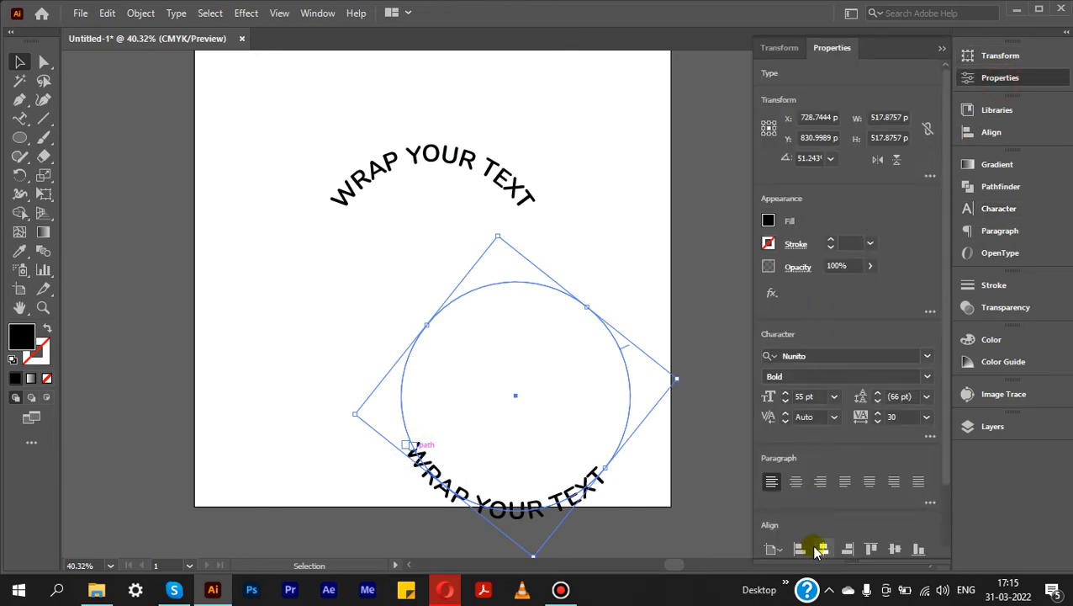
scroll(809, 533, "down", 2)
left_click(822, 475)
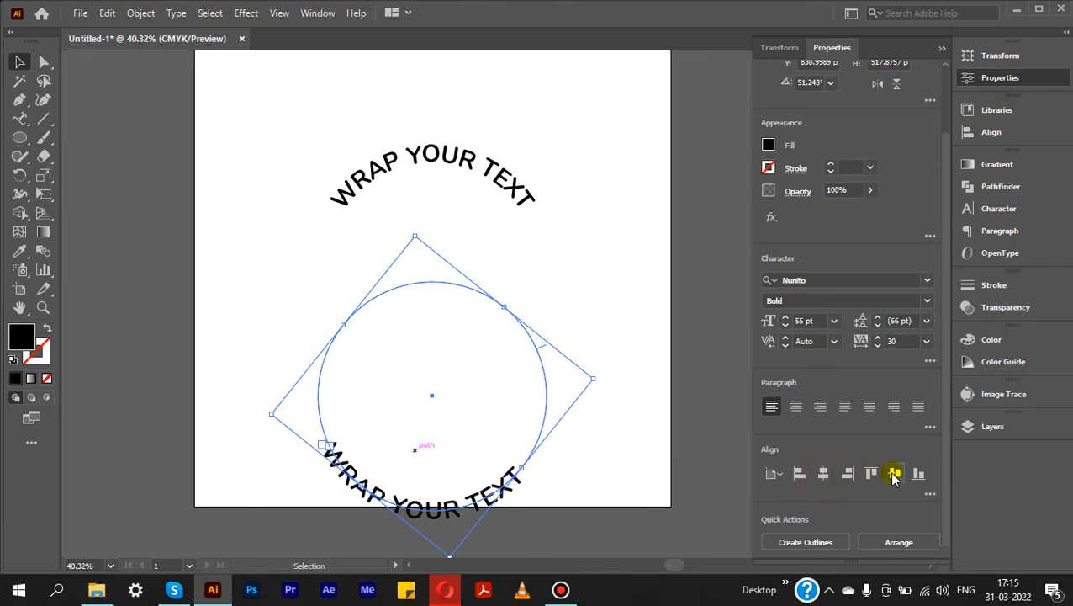
left_click(894, 474)
left_click(708, 141)
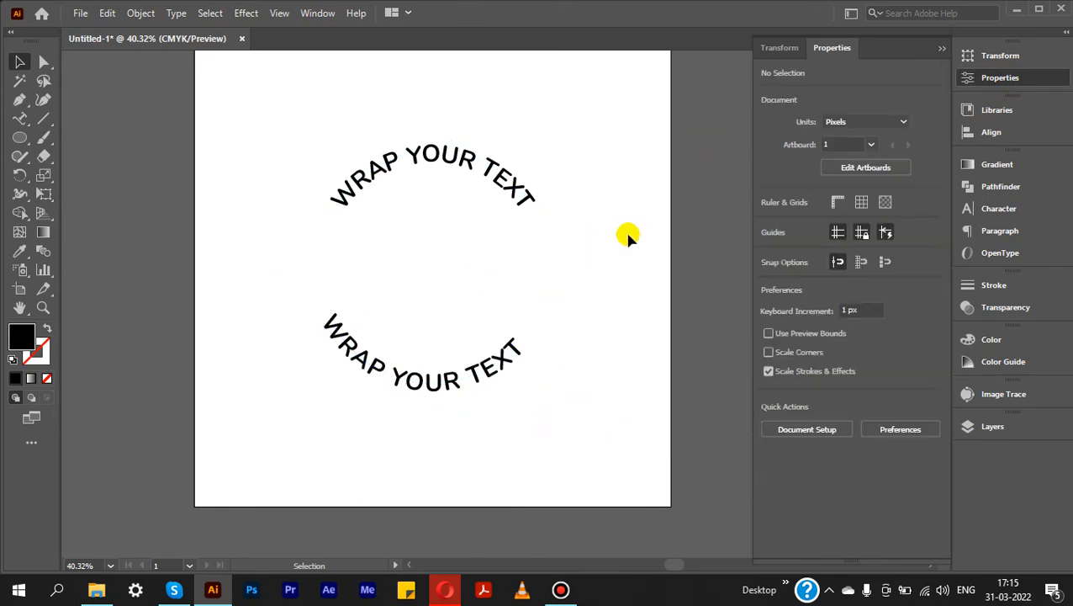
Rotate the lower text circle slightly counterclockwise so its wording sits centred beneath the upper text
left_click(469, 381)
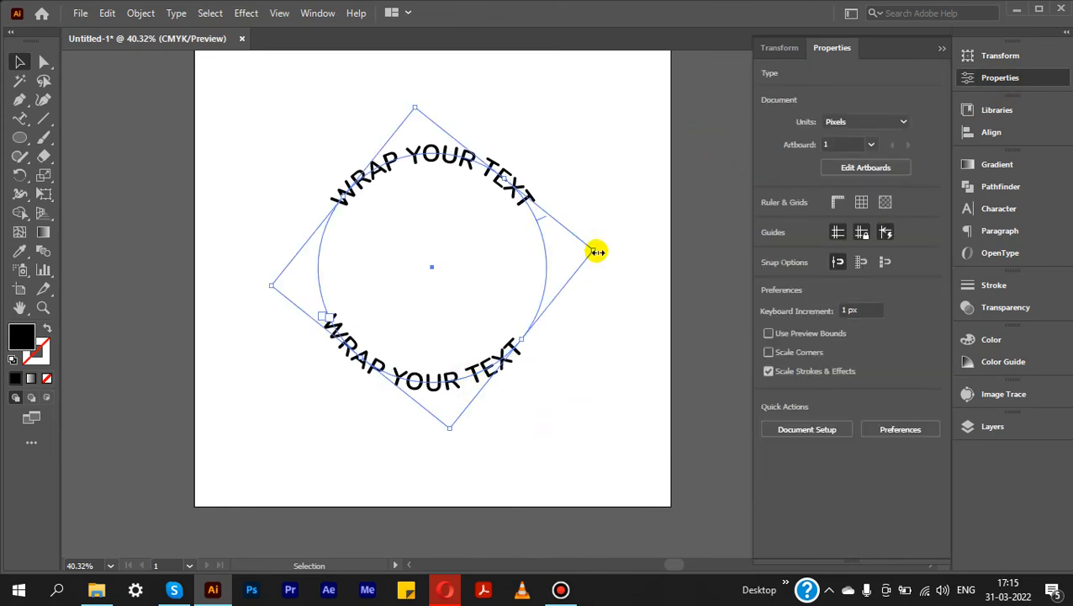
left_click_drag(601, 249, 599, 244)
left_click(713, 199)
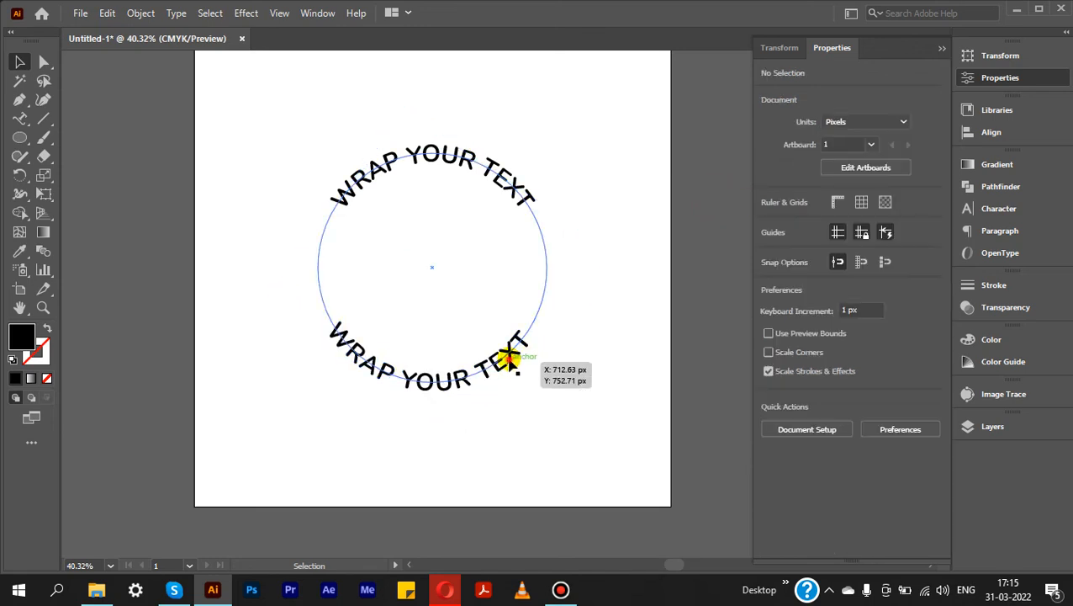
Replace the lower text with "AROUND CIRCLE" and rotate its circle to 57.8° so the wording sits centred
key("t")
triple_click(500, 364)
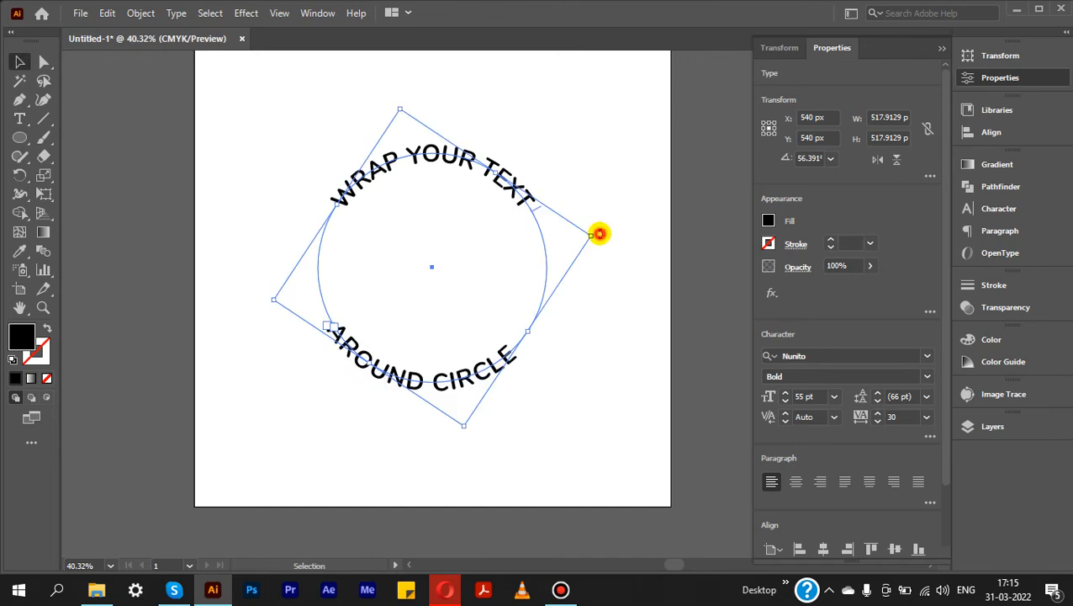
left_click_drag(599, 232, 608, 225)
left_click(685, 210)
Open the Type on a Path options for the lower text and preview the Skew, 3D Ribbon and Gravity effects
left_click(492, 361)
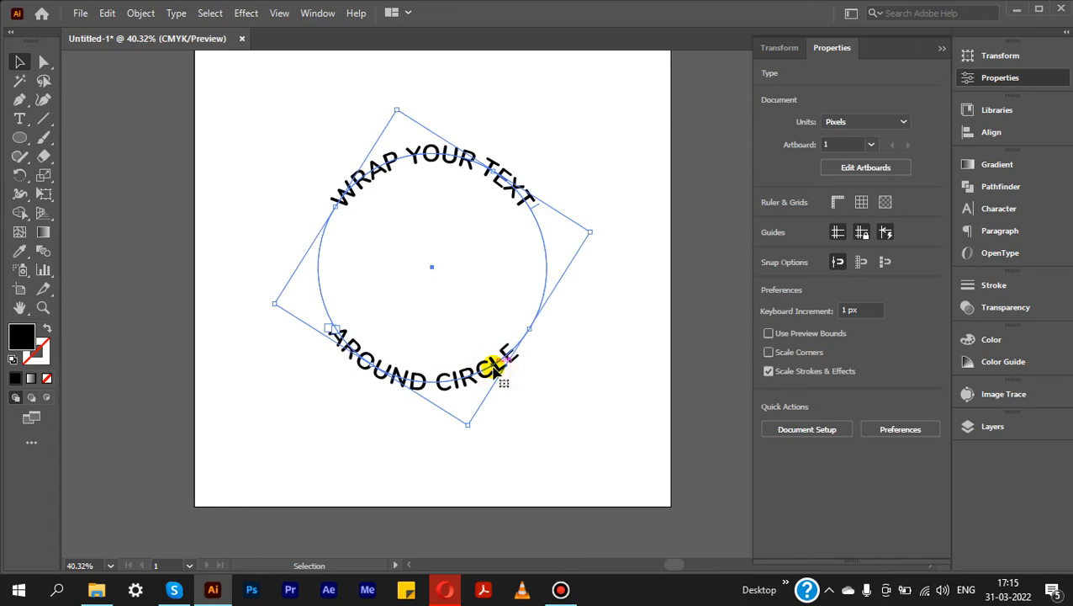
left_click(176, 12)
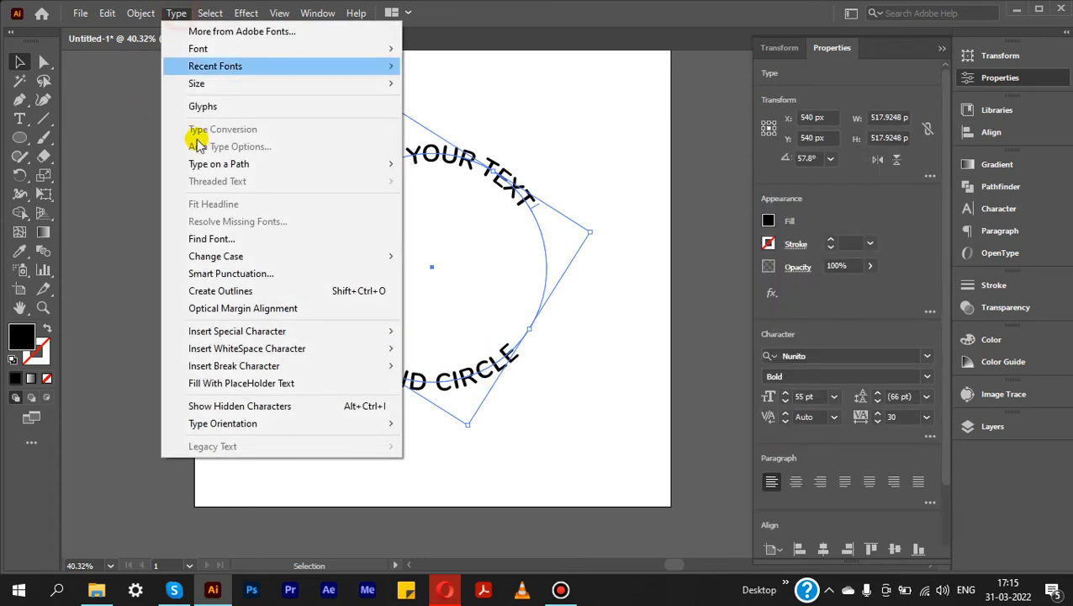
mouse_move(216, 164)
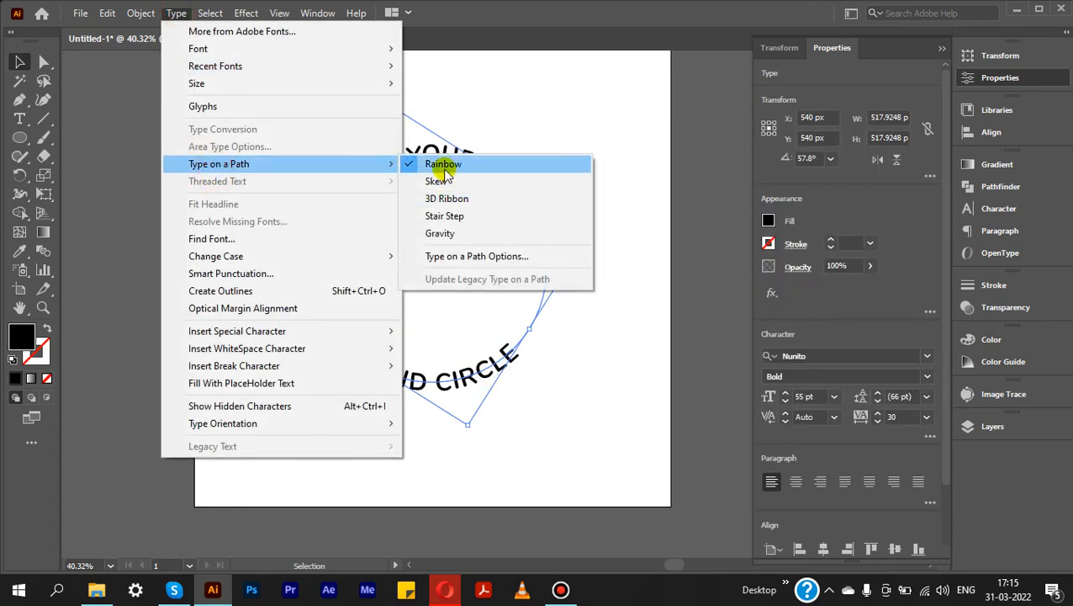
left_click(435, 257)
left_click(740, 199)
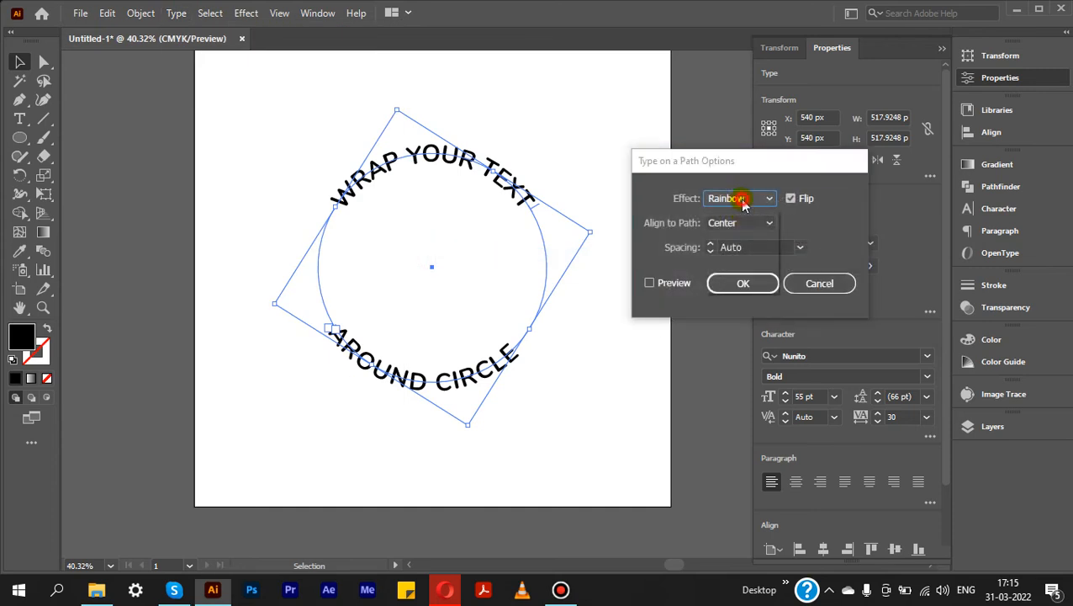
left_click(733, 233)
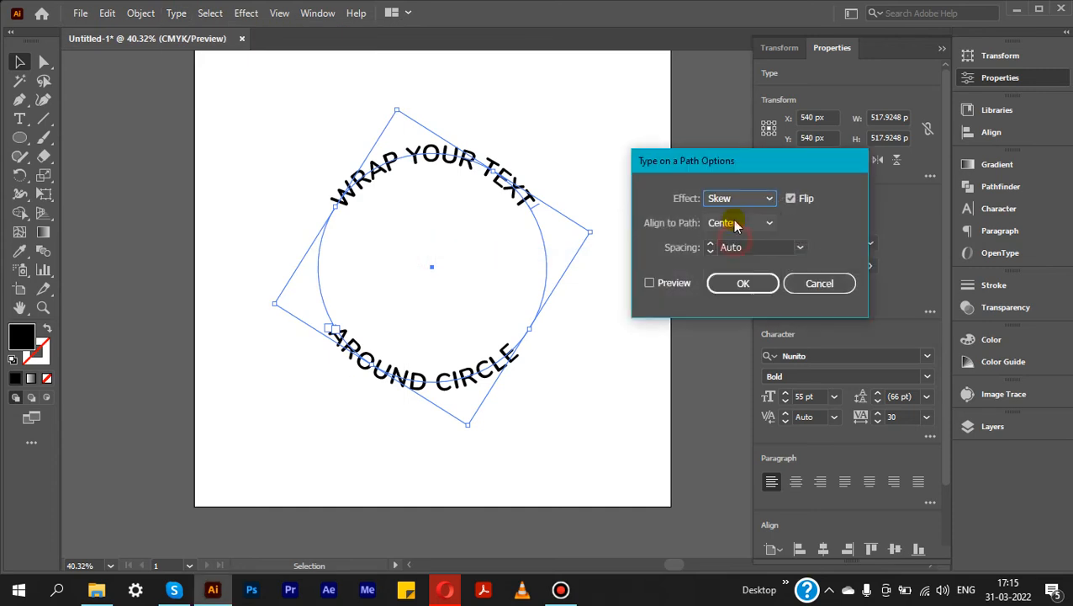
left_click(736, 200)
left_click(731, 250)
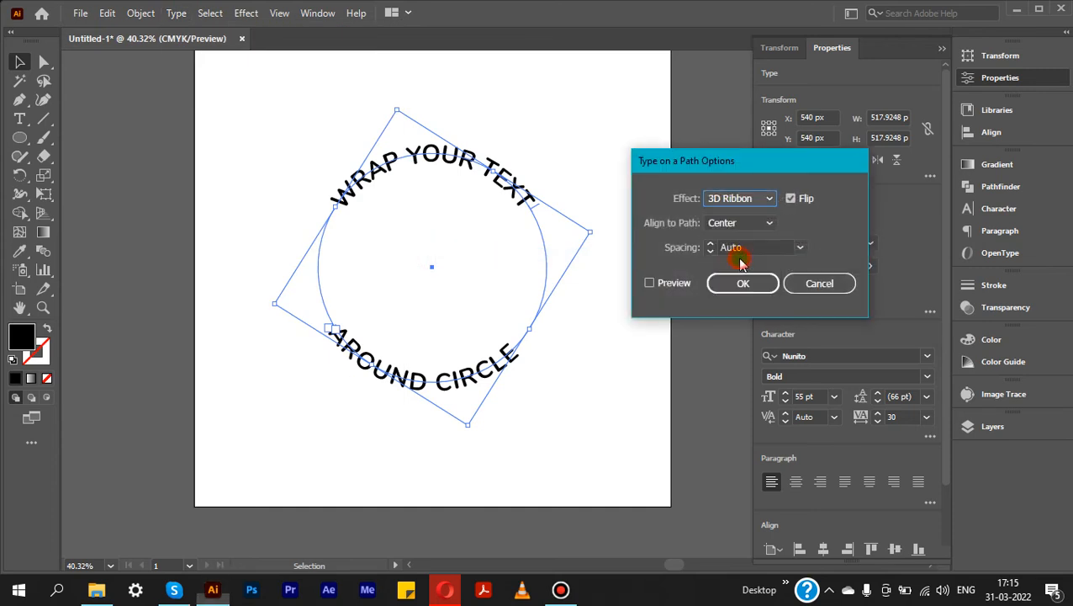
left_click(738, 209)
left_click(648, 283)
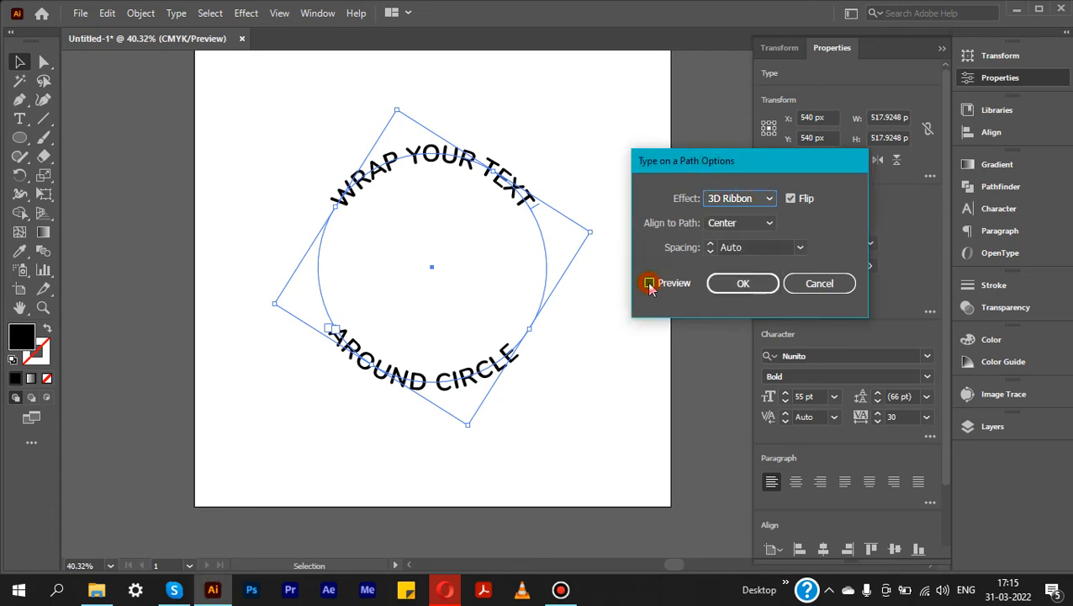
left_click(729, 208)
left_click(733, 283)
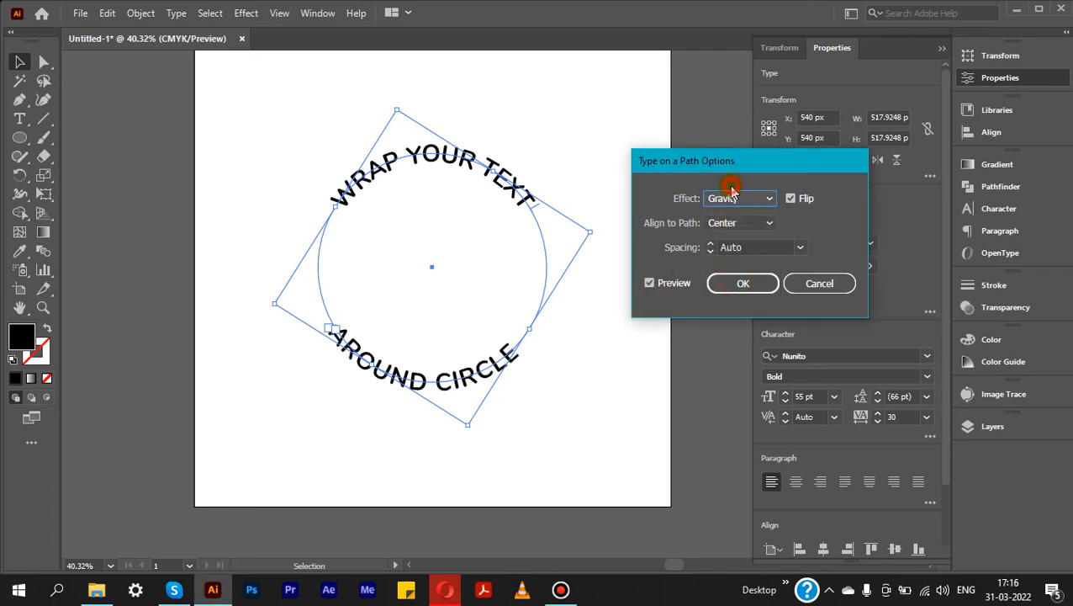
Try the remaining path effects on the lower text and apply the Type on a Path options with Rainbow
left_click(731, 194)
left_click(732, 248)
left_click(738, 204)
left_click(731, 227)
left_click(738, 201)
left_click(737, 212)
left_click(737, 200)
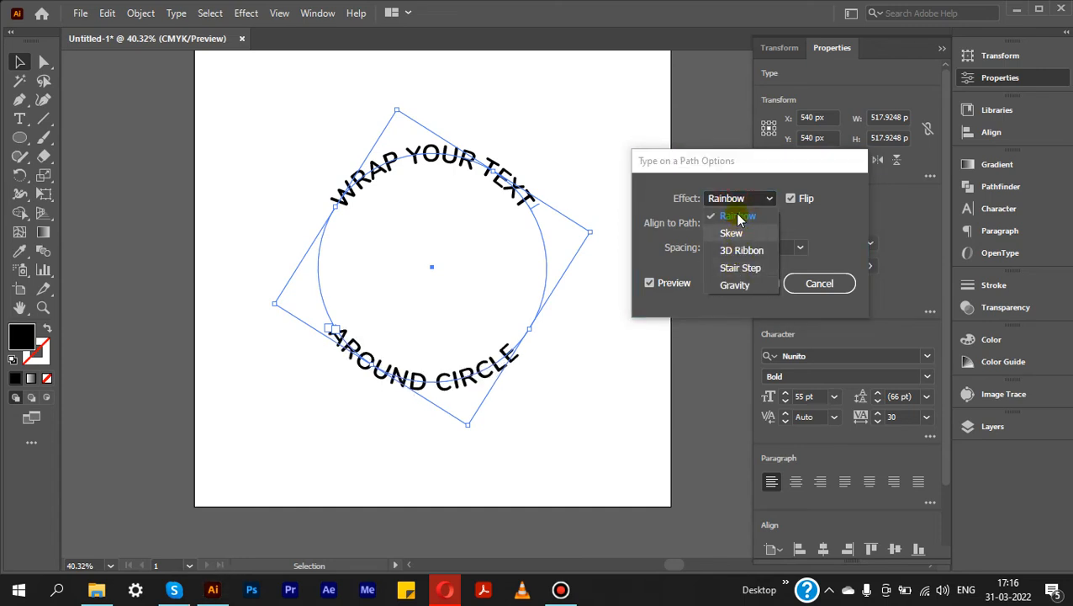
left_click(738, 217)
left_click(745, 283)
Expand the lower "AROUND CIRCLE" text into shapes with Object and Fill enabled
key("ctrl+minus")
left_click(355, 105)
left_click(412, 168)
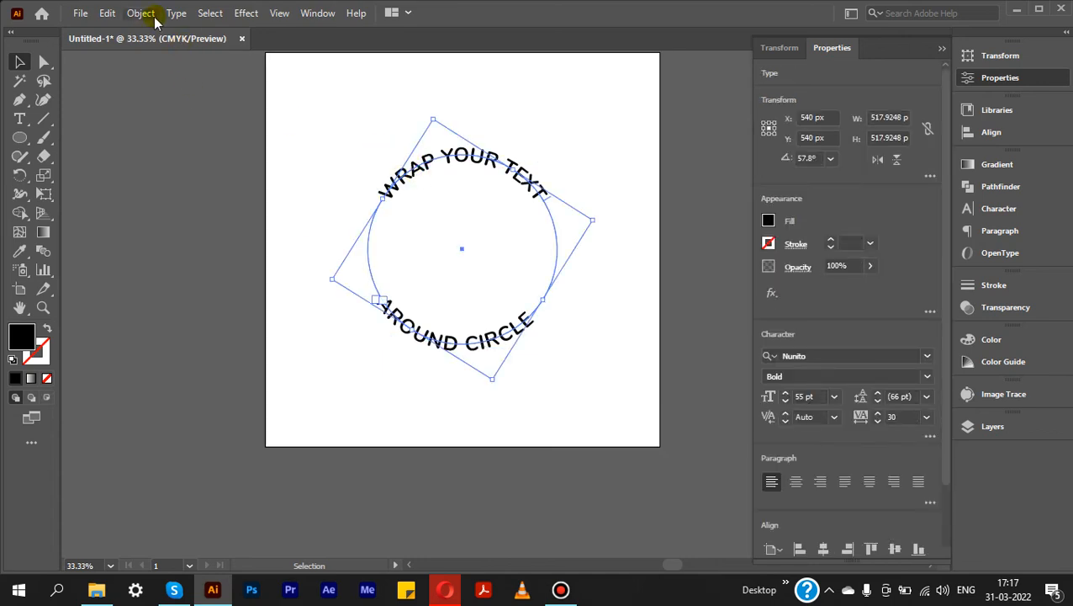
left_click(141, 13)
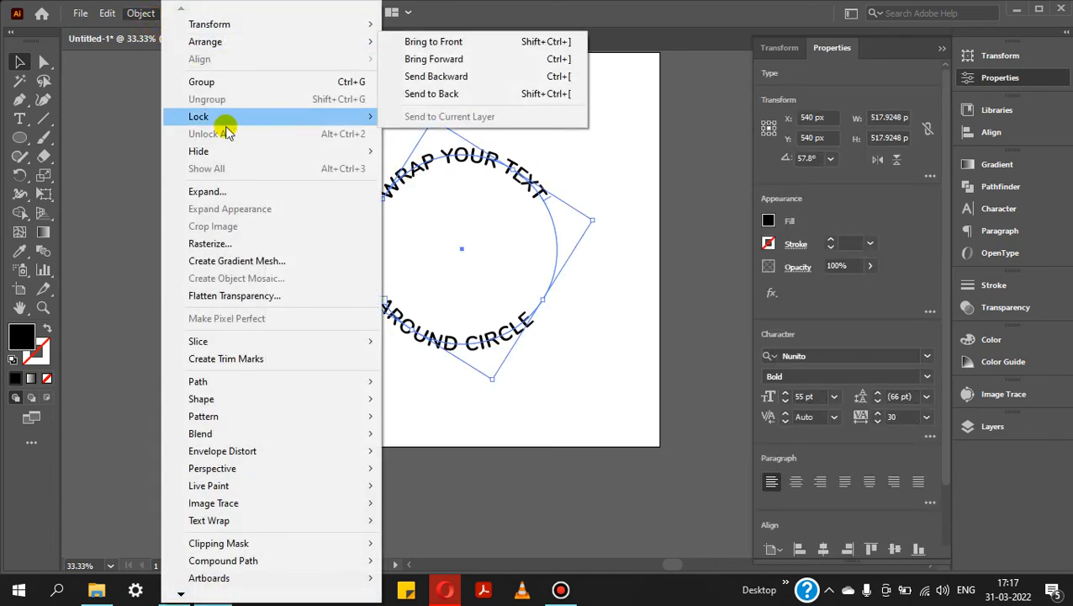
left_click(207, 192)
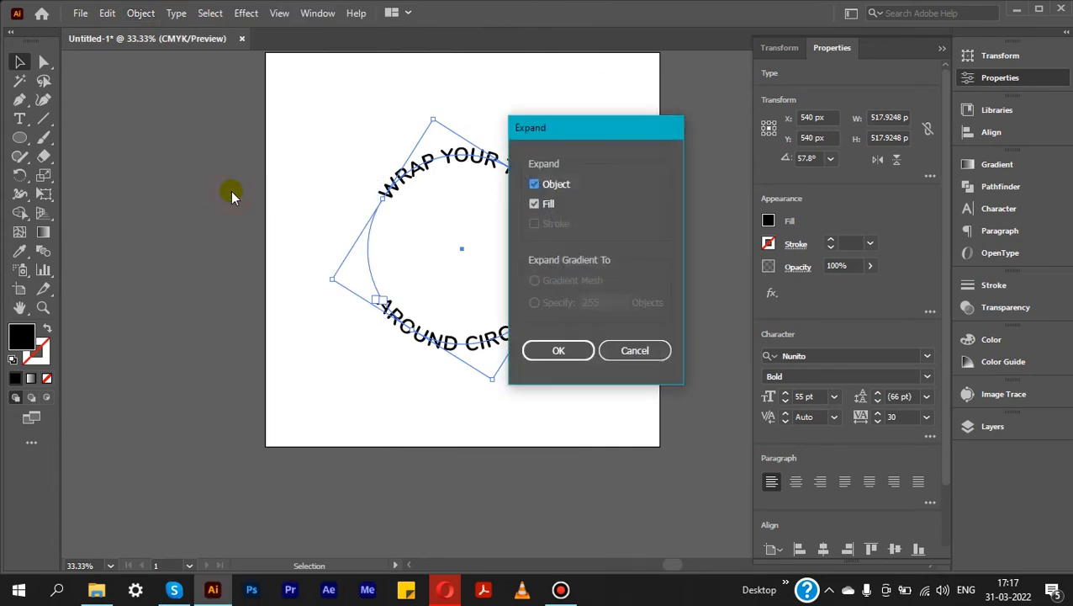
left_click(561, 352)
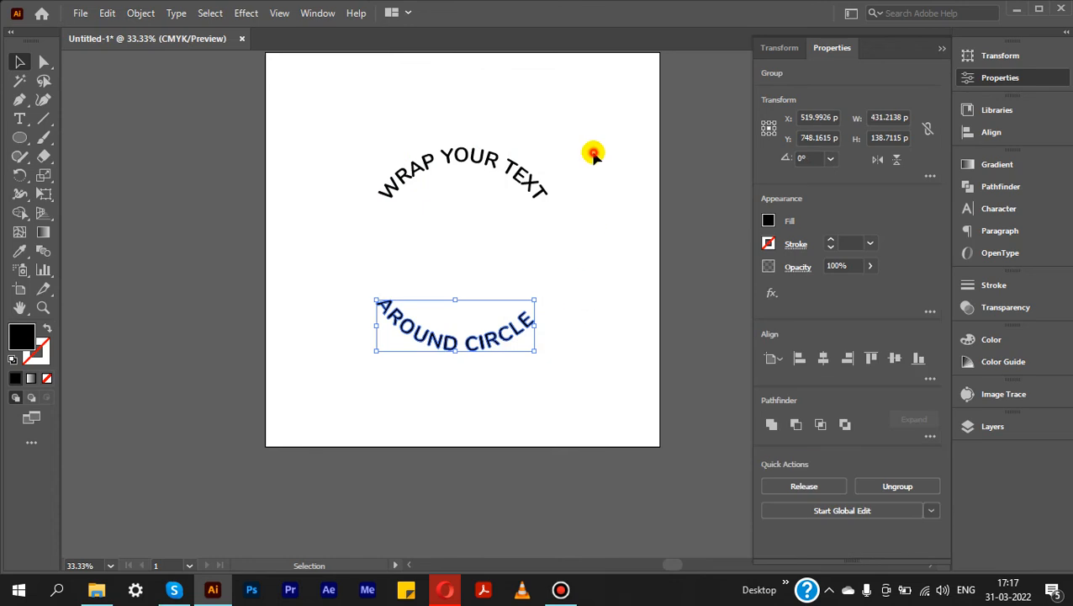
Select the upper and lower texts in turn to compare the live type on its path with the expanded group
left_click(591, 151)
left_click(465, 152)
left_click(291, 177)
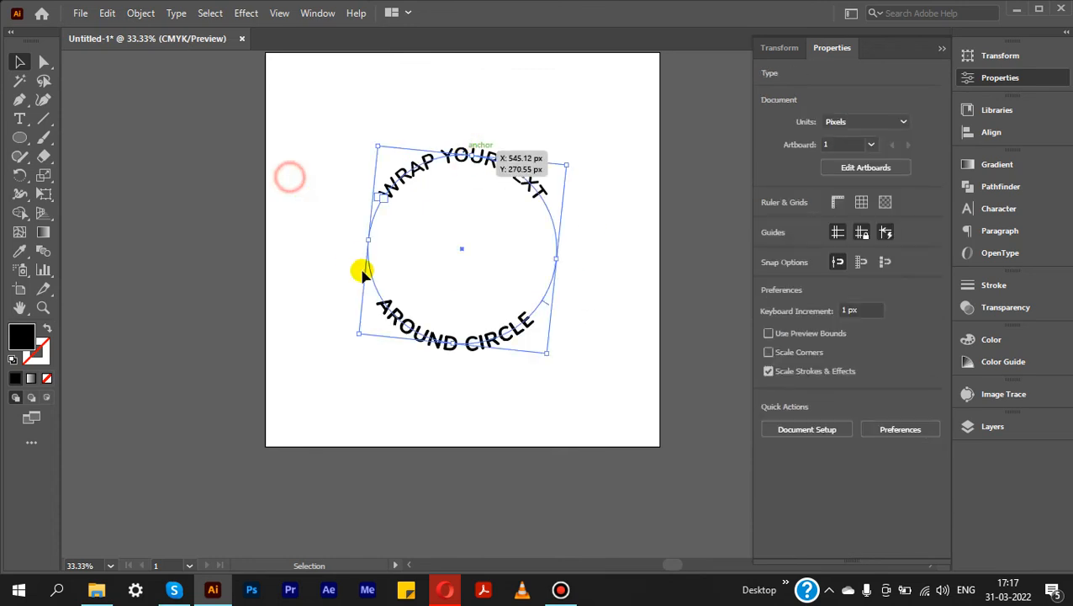
left_click(402, 325)
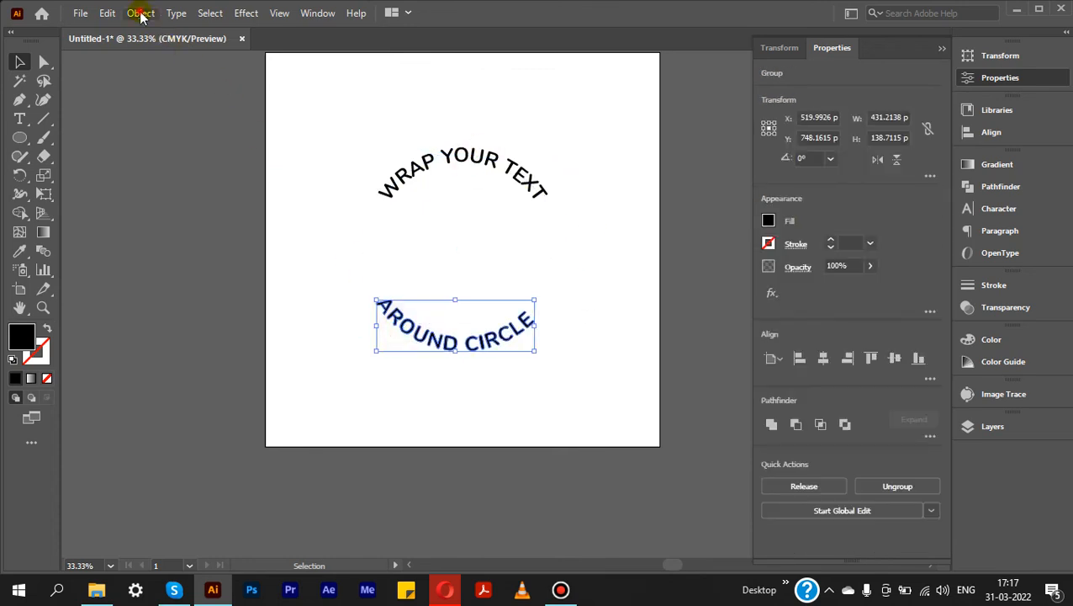
left_click(141, 13)
key("Escape")
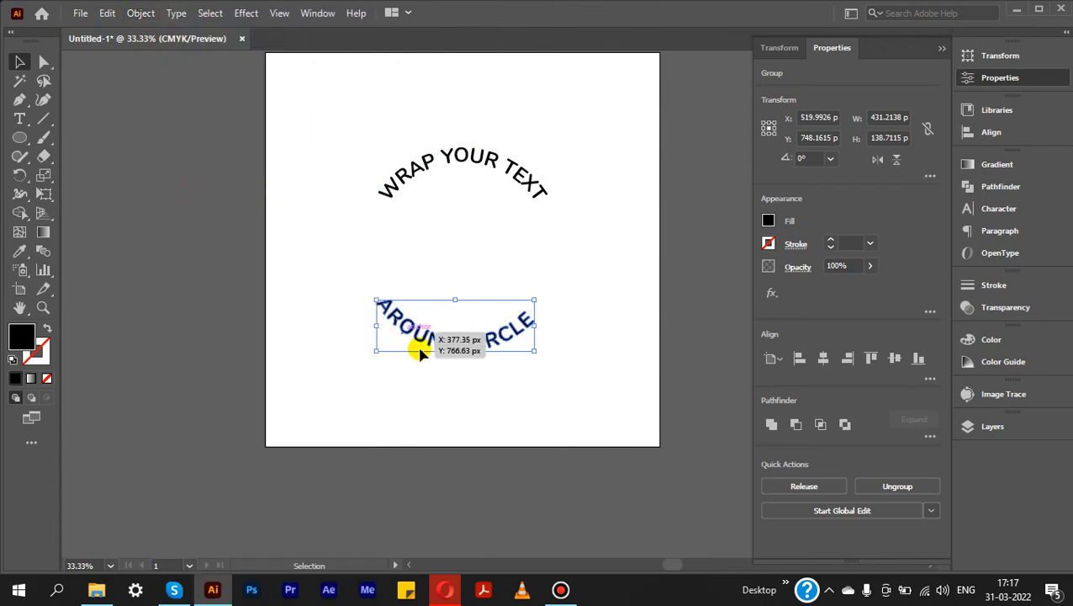
Examine the expanded upper and lower text groups, viewing the "WRAP YOUR TEXT" lettering at 100% zoom
left_click(389, 399)
left_click_drag(360, 103, 538, 232)
left_click_drag(347, 260, 585, 362)
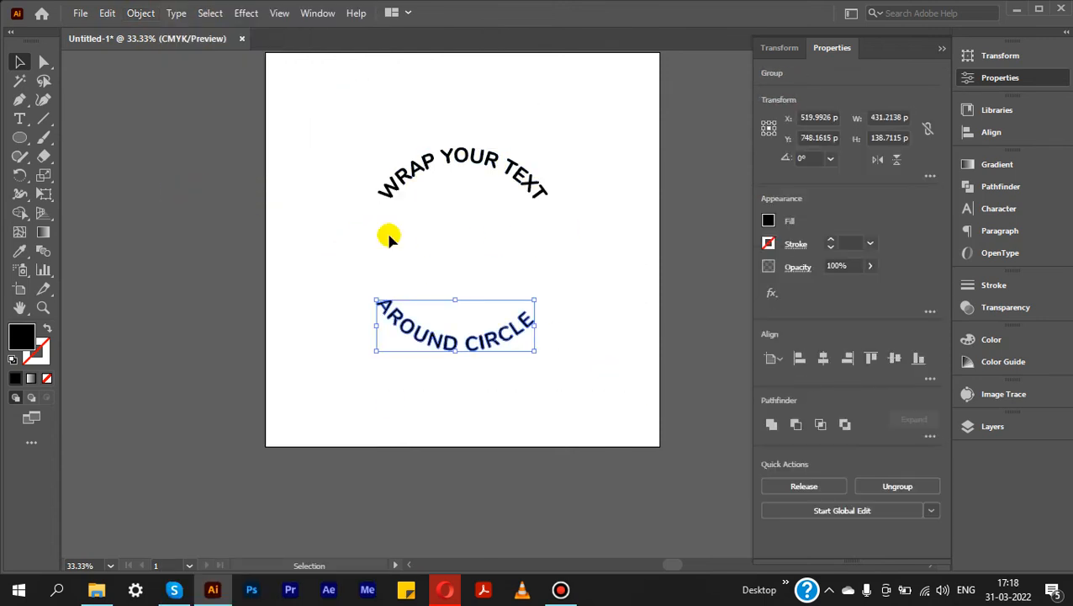
left_click(582, 224)
left_click_drag(343, 132, 582, 239)
key("ctrl+1")
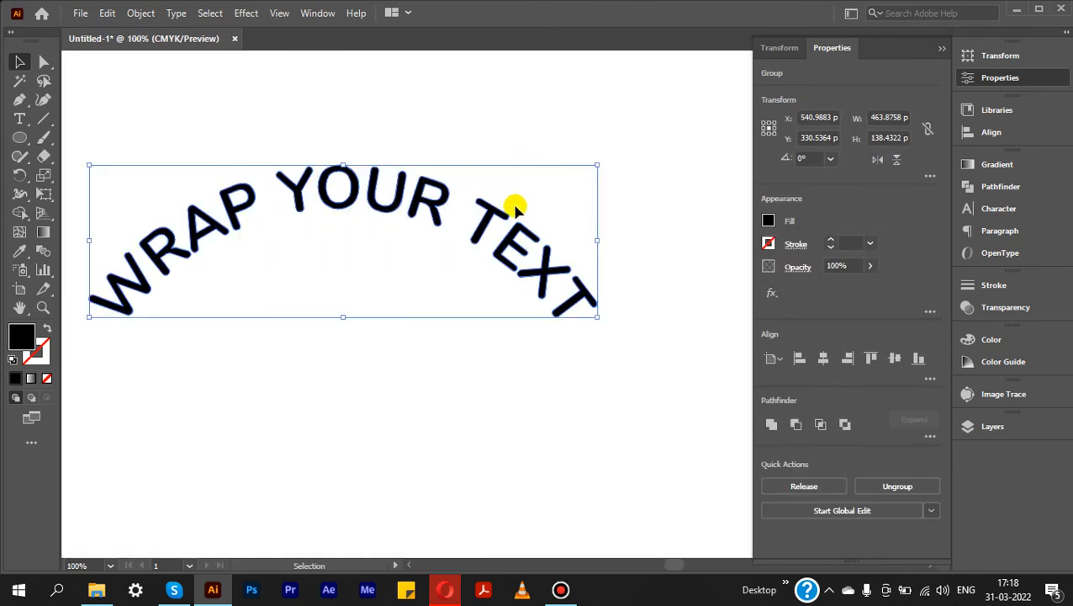
left_click(530, 146)
left_click(491, 210)
scroll(494, 217, "down", 1)
scroll(493, 215, "down", 2)
scroll(491, 211, "down", 2, "alt")
left_click(488, 410)
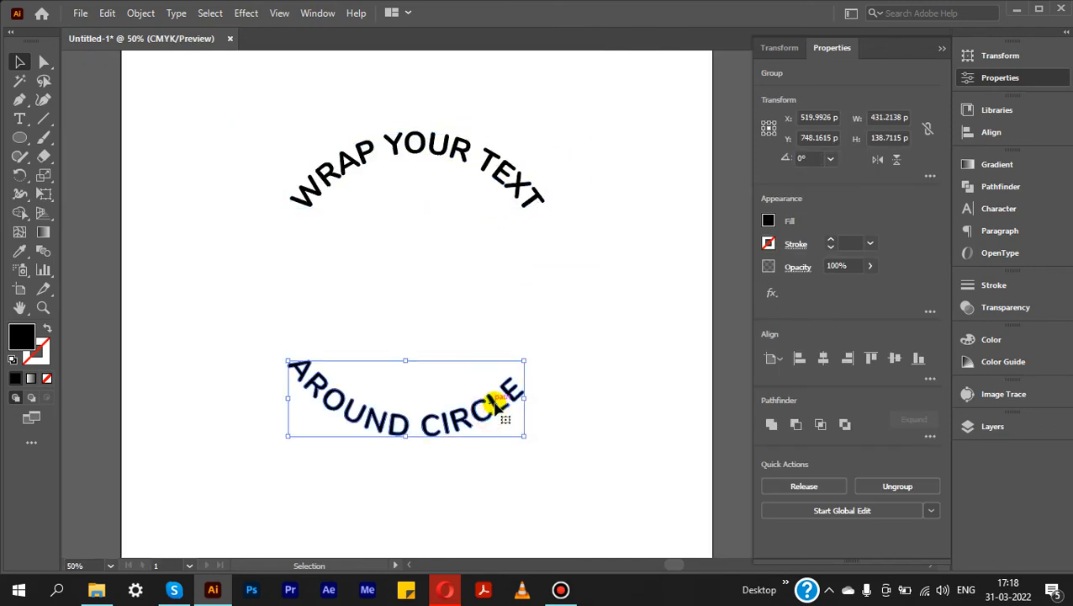
left_click(547, 314)
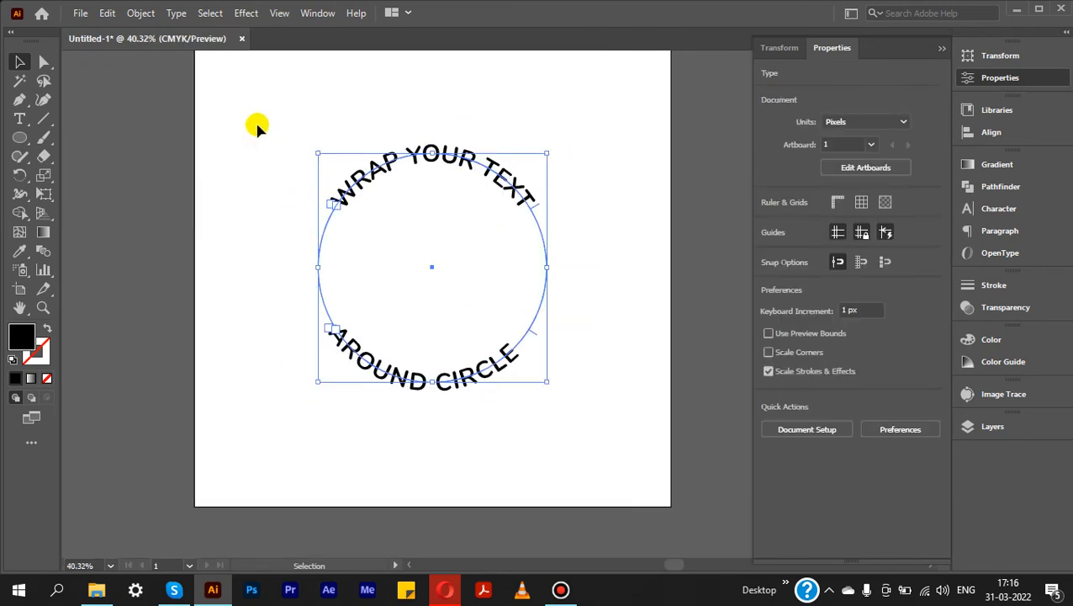
Draw a circle about 579 px in diameter over the two curved texts
left_click(258, 126)
left_click_drag(19, 137, 84, 175)
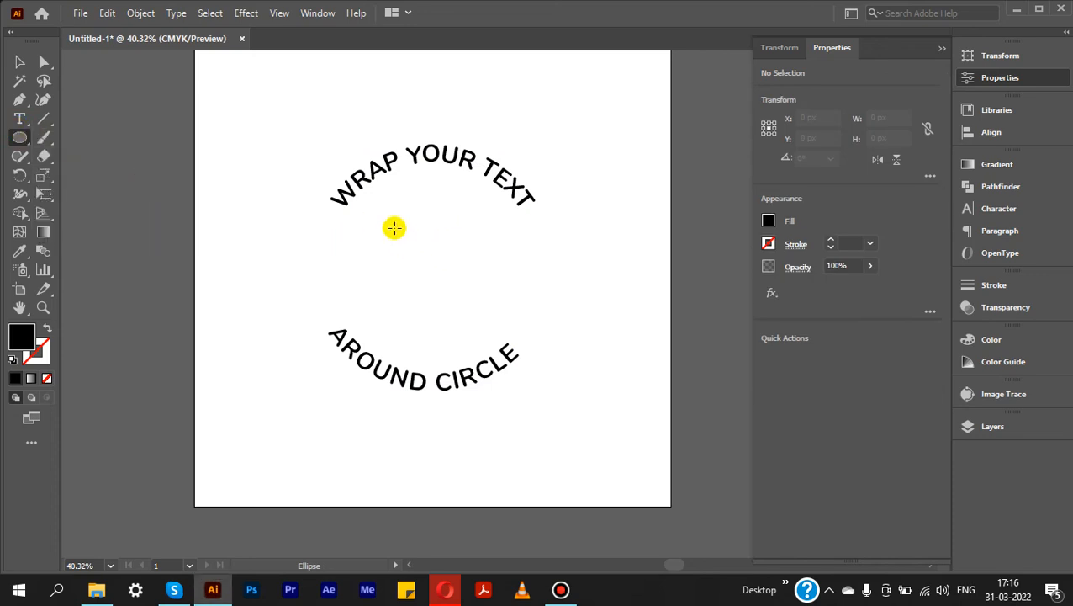
left_click_drag(407, 218, 491, 347)
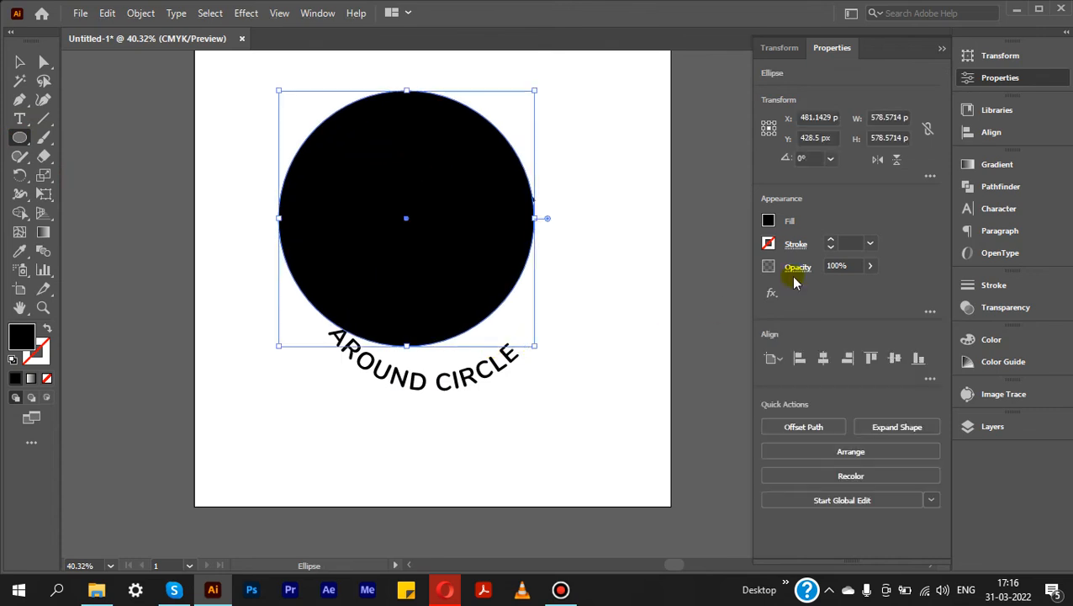
Remove the new circle's fill and give it a 13 pt black stroke
left_click(764, 245)
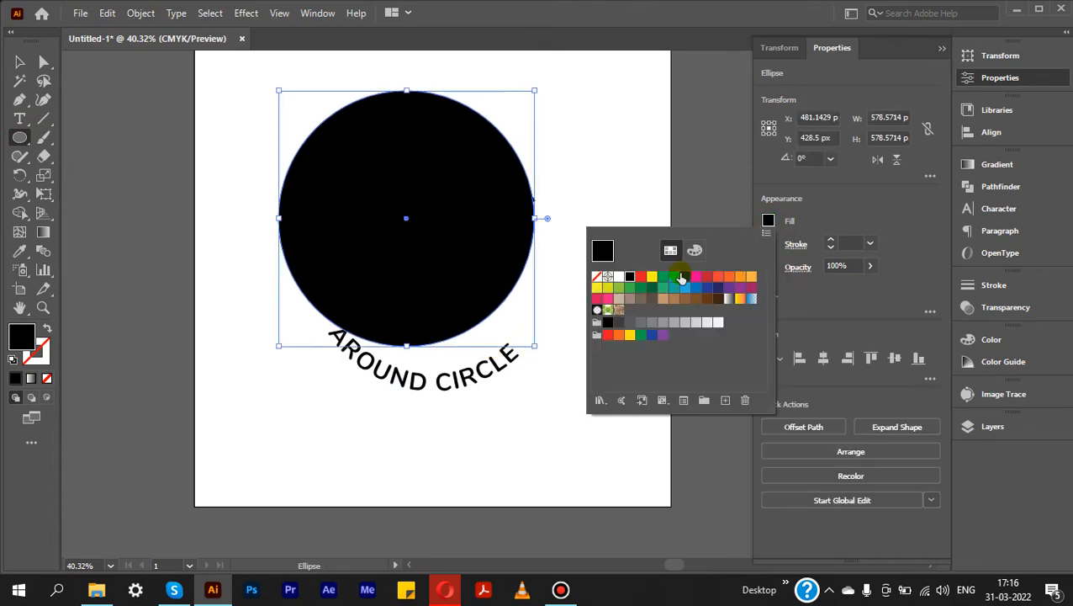
left_click(596, 277)
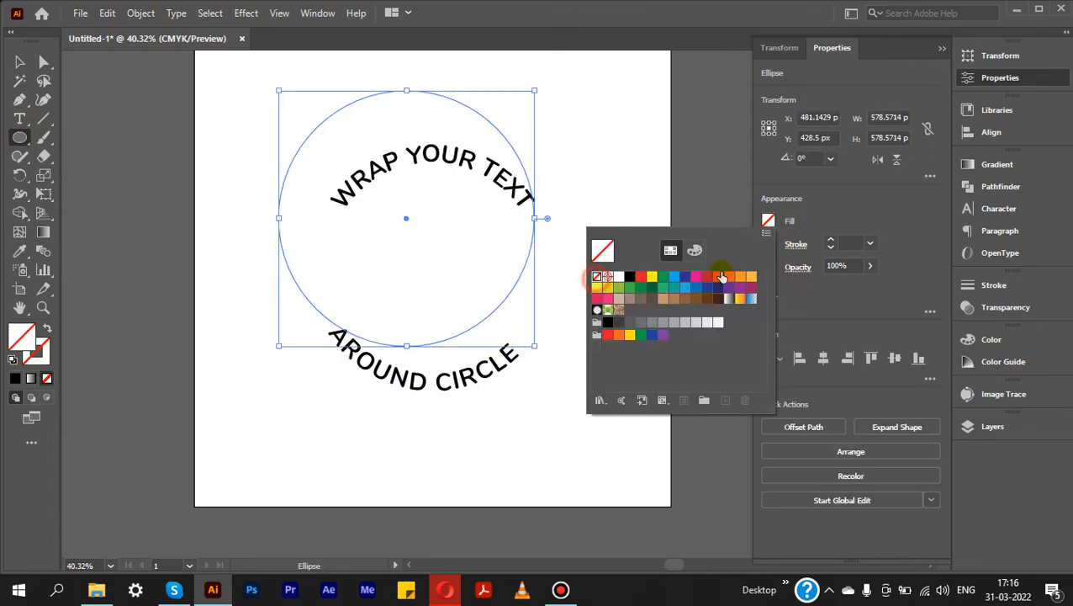
left_click(831, 240)
left_click(831, 245)
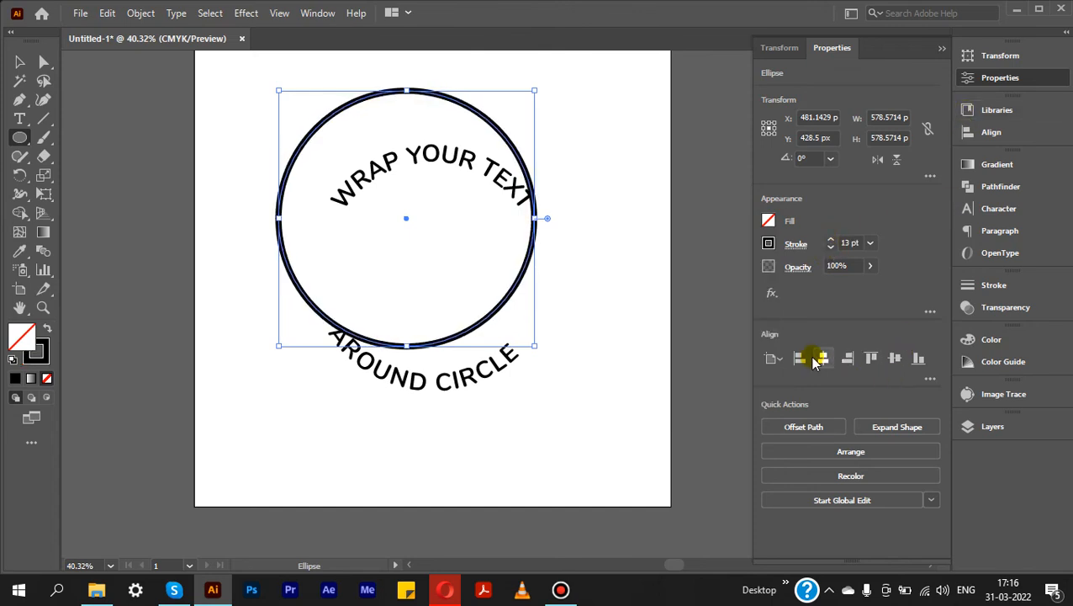
Centre the outlined circle on the artboard and scale it down to fit inside the curved upper and lower texts
left_click(823, 358)
left_click(895, 359)
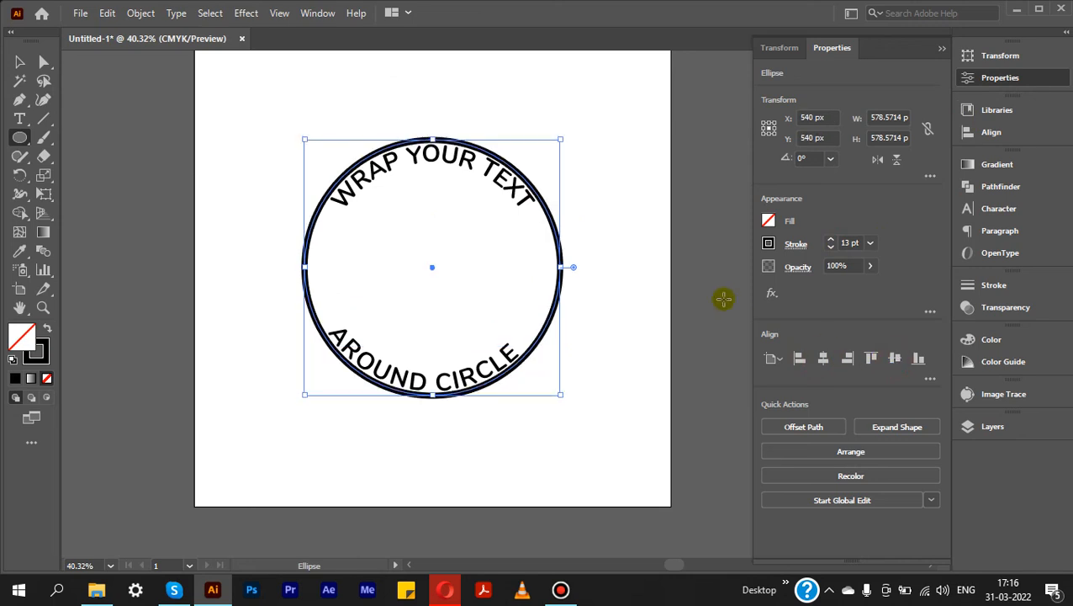
left_click_drag(560, 139, 544, 172)
left_click(19, 65)
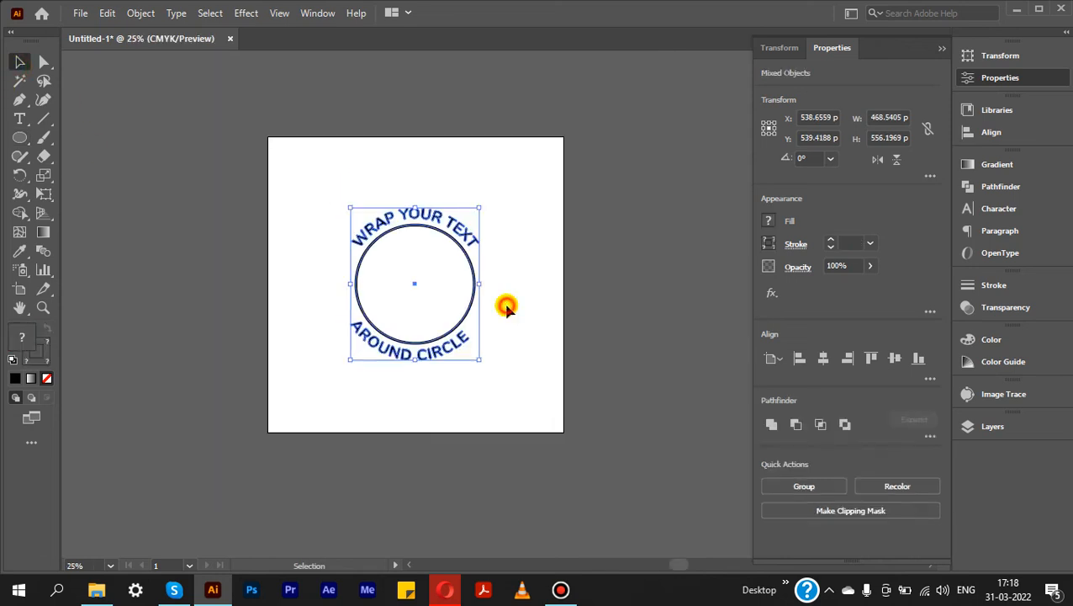
left_click(507, 309)
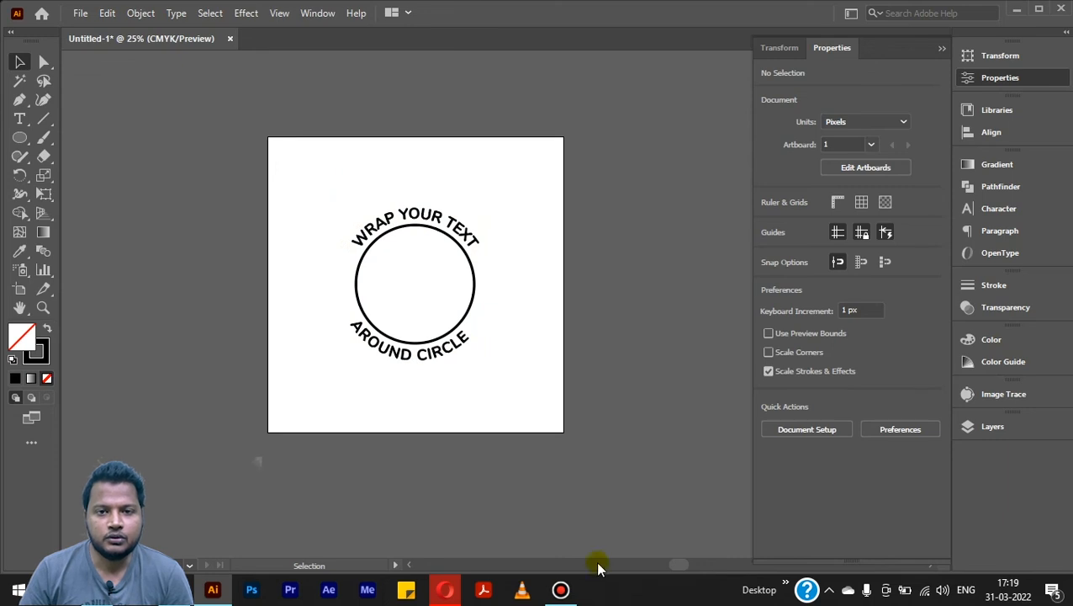
left_click(560, 589)
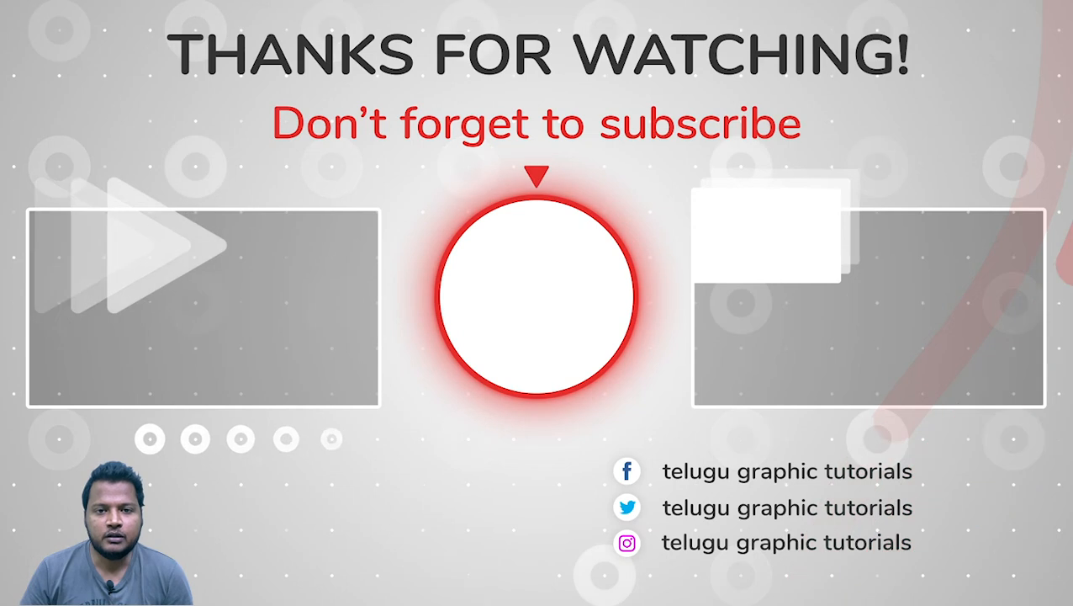